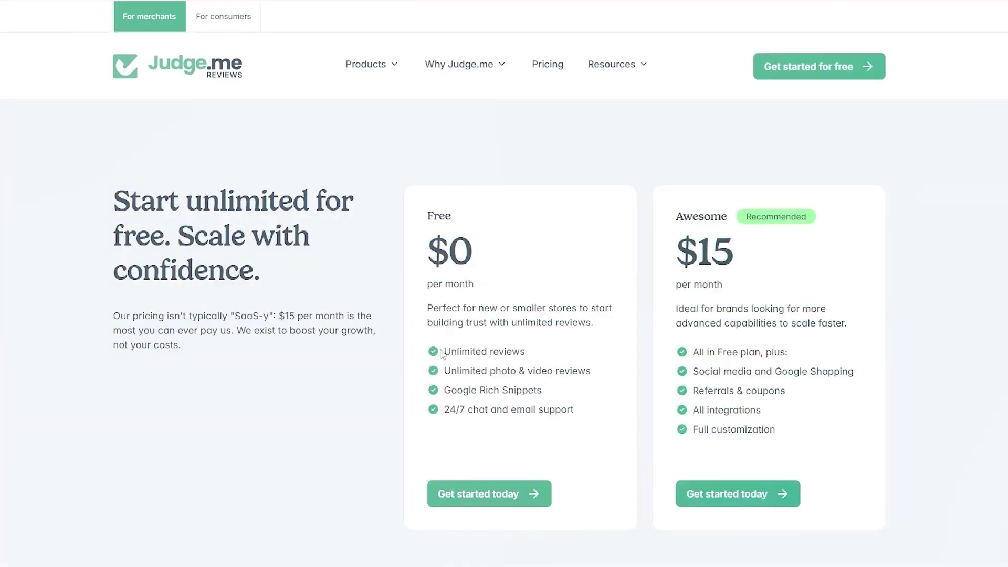
# - Review Judge.me's $15 per month Awesome plan and the Free plan's features
pyautogui.doubleClick(704, 257)
pyautogui.click(678, 287)
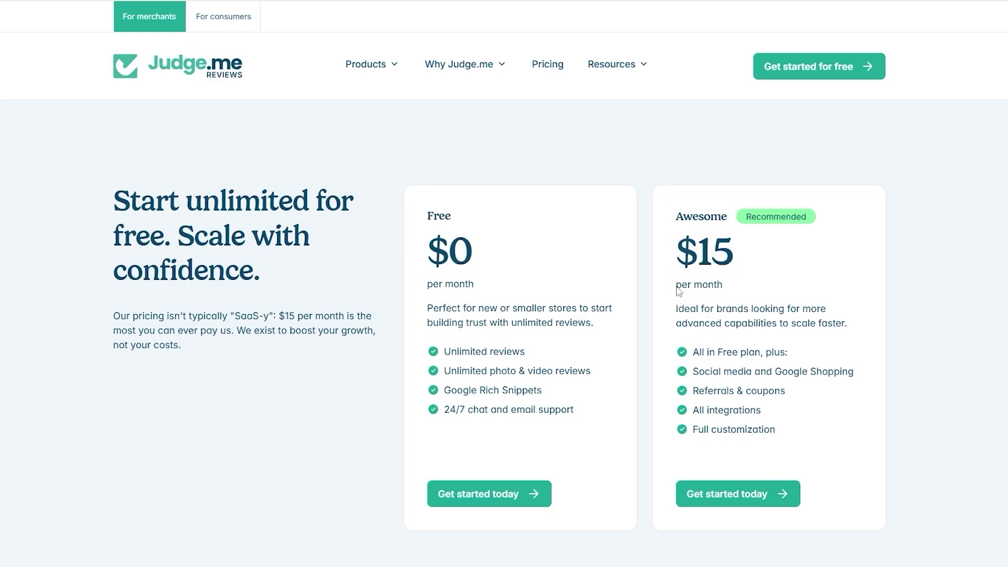
pyautogui.moveTo(676, 287); pyautogui.dragTo(723, 285)
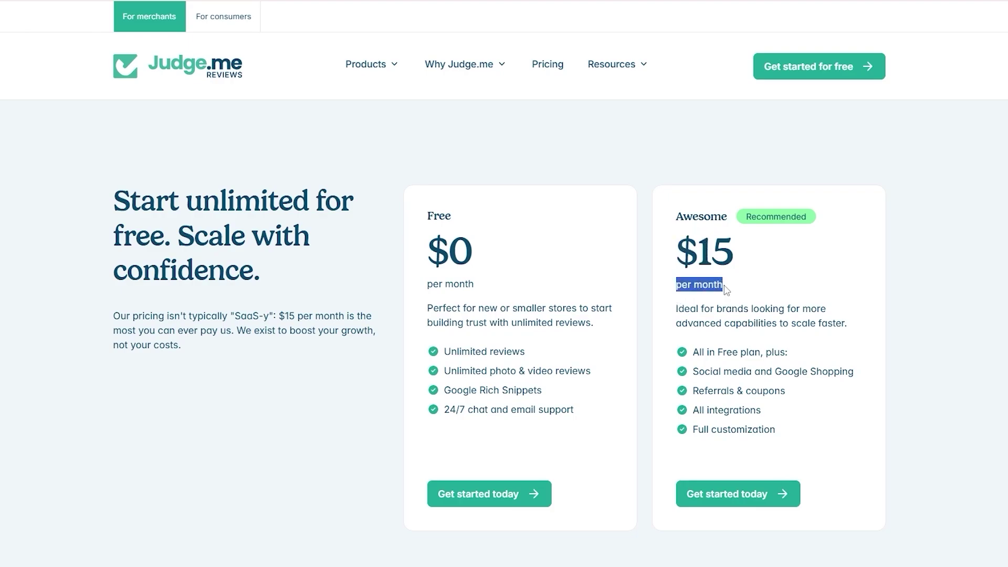
pyautogui.moveTo(438, 354); pyautogui.dragTo(575, 383)
pyautogui.tripleClick(450, 393)
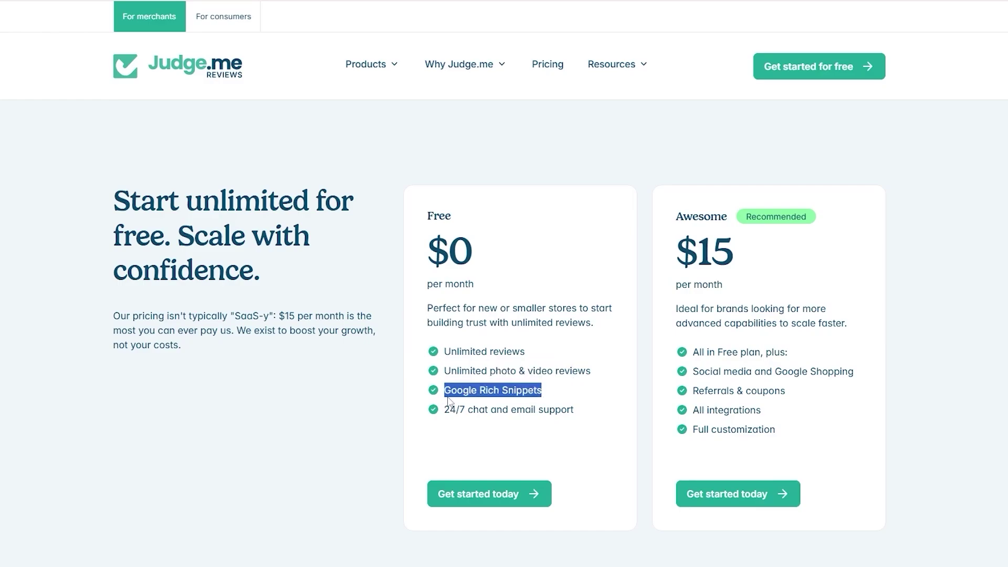
pyautogui.moveTo(446, 415); pyautogui.dragTo(586, 417)
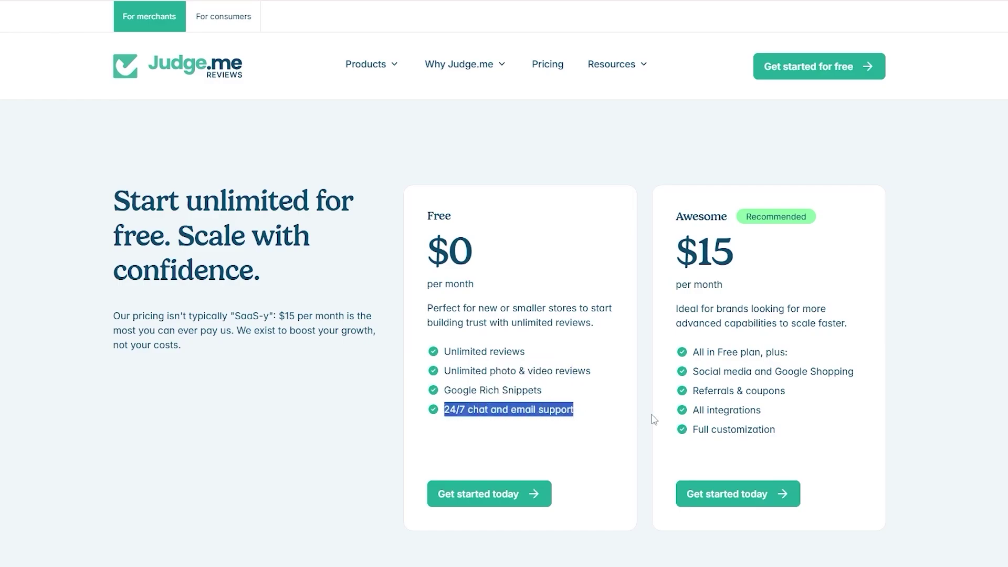
# - Compare the Awesome plan's social media, referral and integration features across the pricing plans
pyautogui.doubleClick(698, 258)
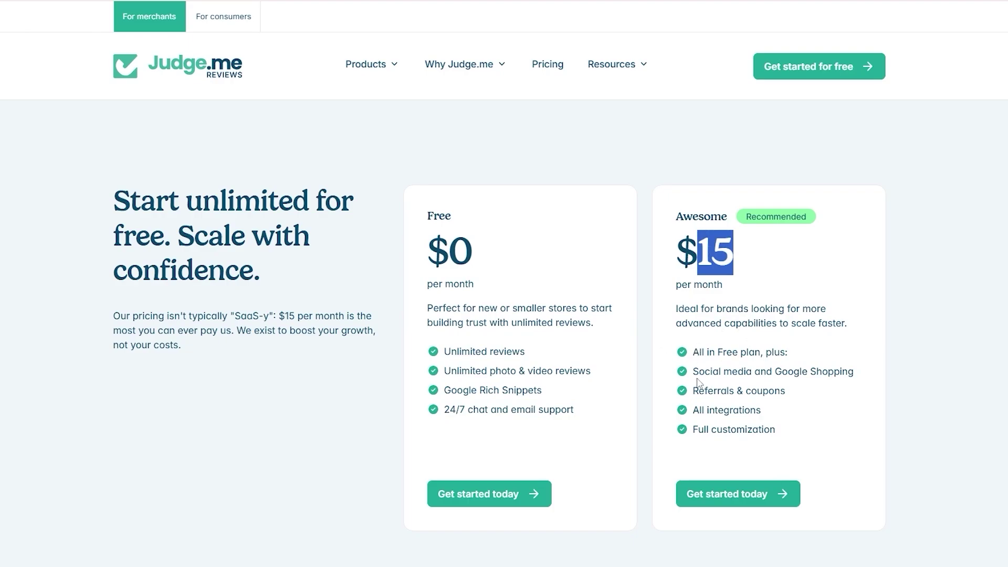
pyautogui.moveTo(694, 374); pyautogui.dragTo(841, 388)
pyautogui.click(720, 389)
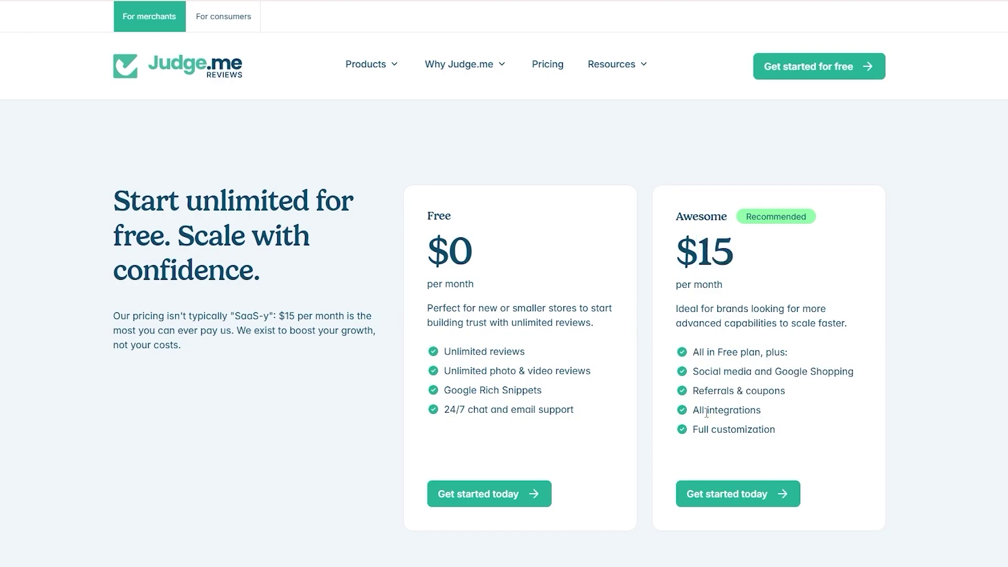
pyautogui.moveTo(694, 410); pyautogui.dragTo(716, 429)
pyautogui.click(726, 429)
pyautogui.scroll(-5, 719, 429)
pyautogui.scroll(-5, 669, 445)
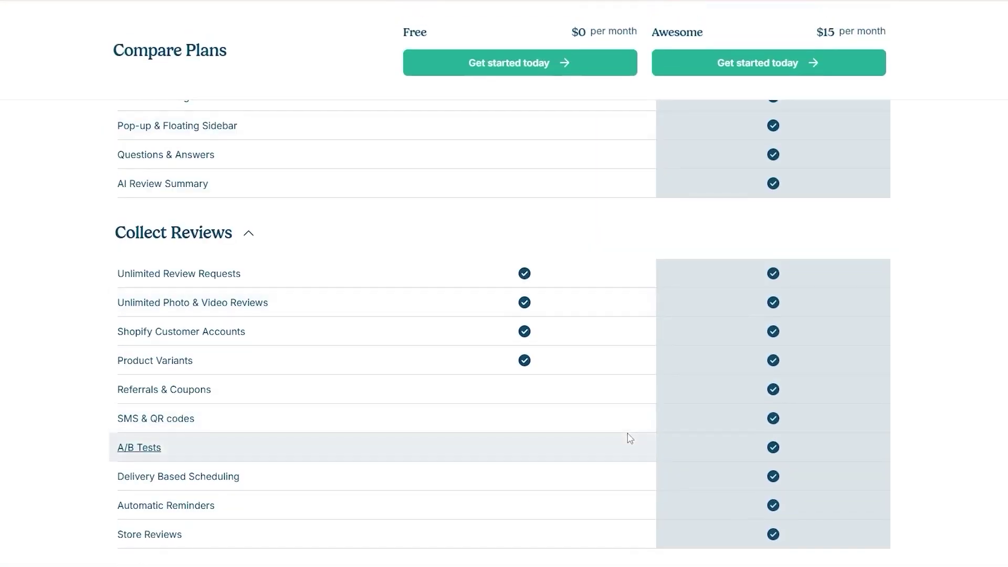
pyautogui.scroll(4, 627, 439)
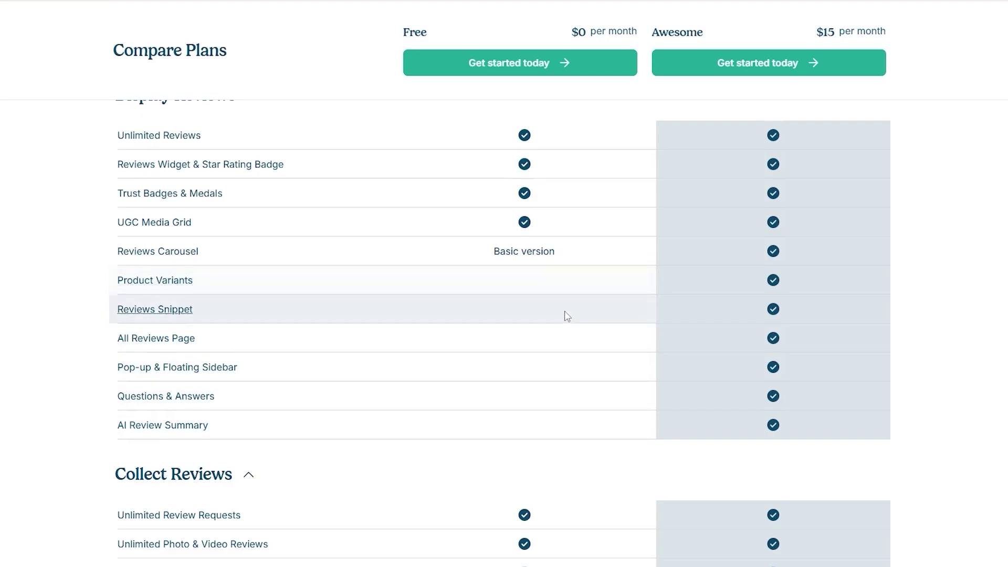
pyautogui.scroll(10, 565, 389)
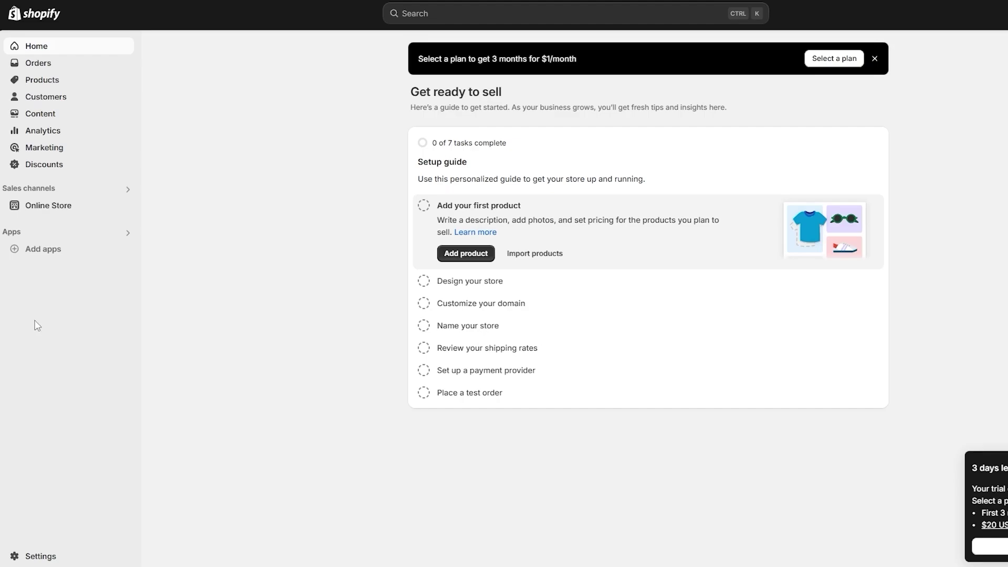
# - Search the Shopify App Store for 'judge me' and start installing Judge.me Product Reviews
pyautogui.click(40, 256)
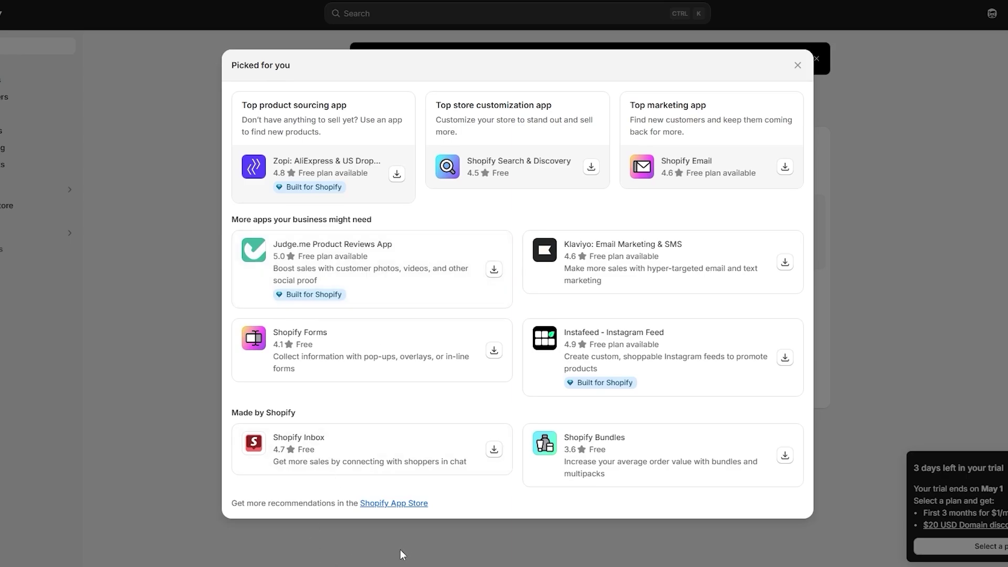
pyautogui.click(382, 507)
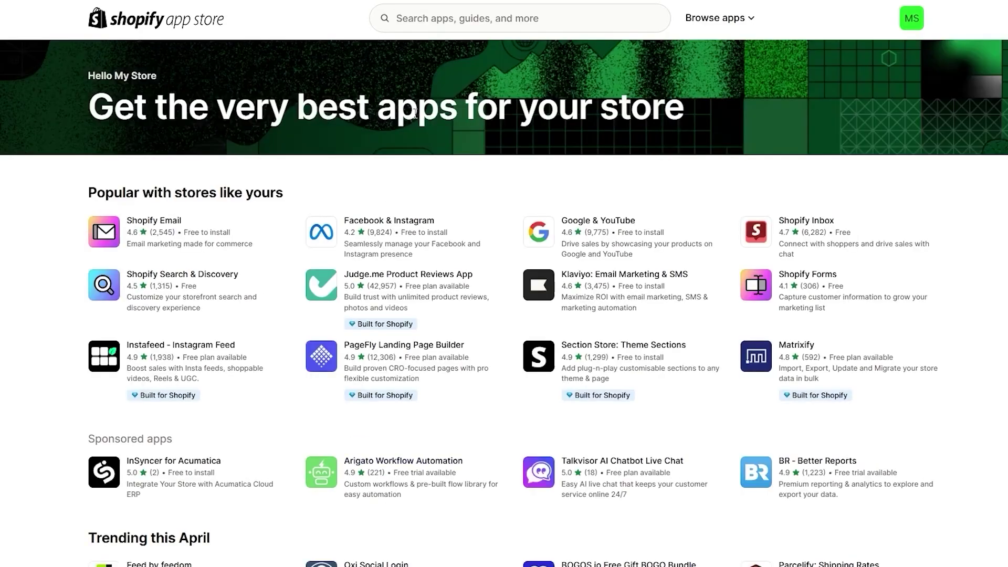
pyautogui.click(461, 26)
pyautogui.write('judge me')
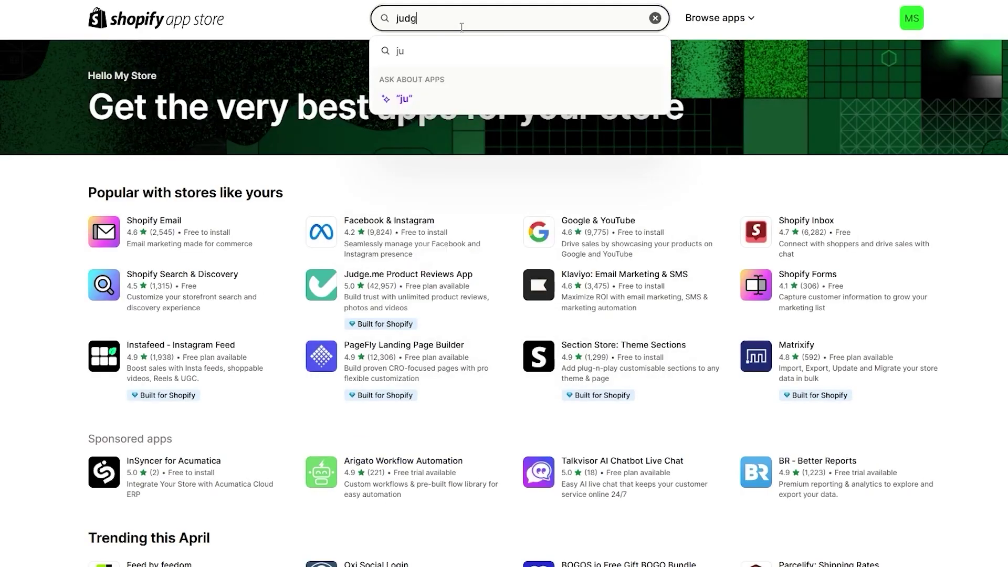
pyautogui.press('Return')
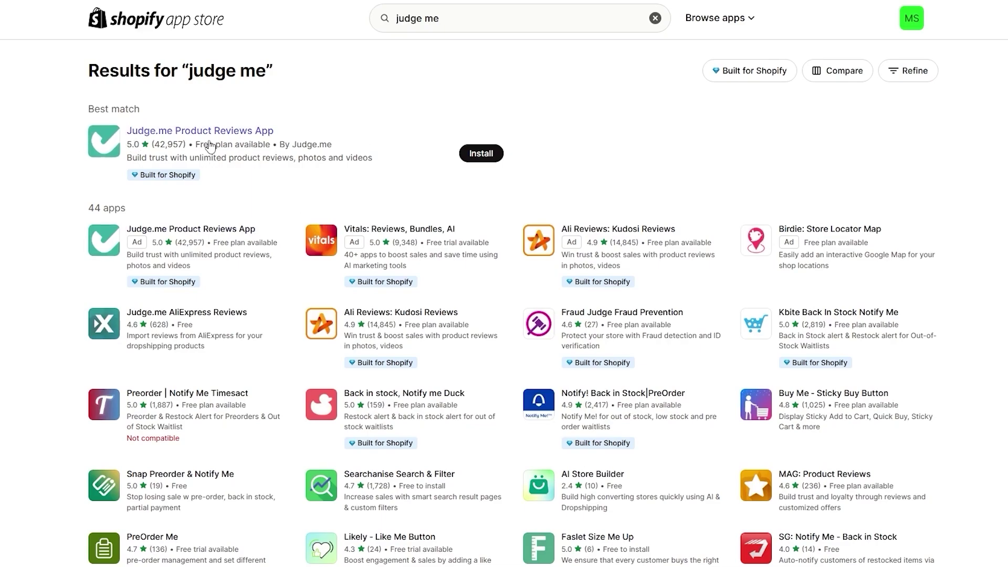
pyautogui.click(219, 183)
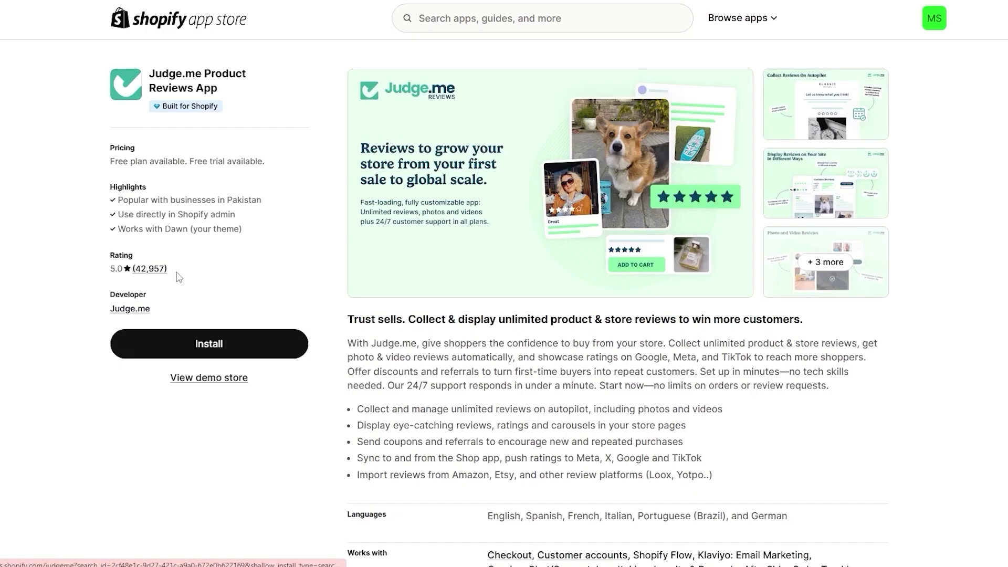
pyautogui.click(238, 355)
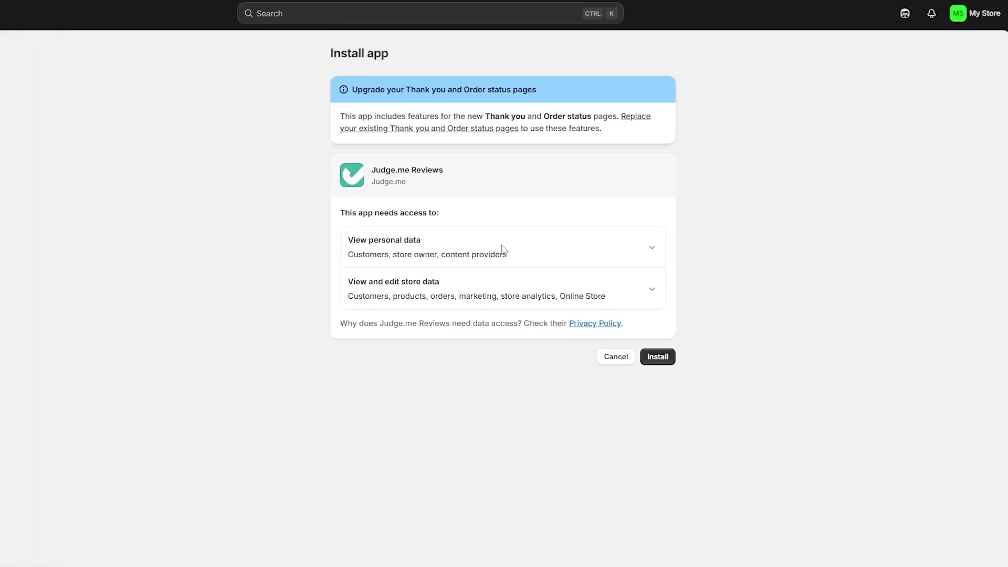
# - Confirm the Judge.me Reviews install and check its language and install-location questions
pyautogui.tripleClick(524, 187)
pyautogui.click(642, 387)
pyautogui.click(657, 357)
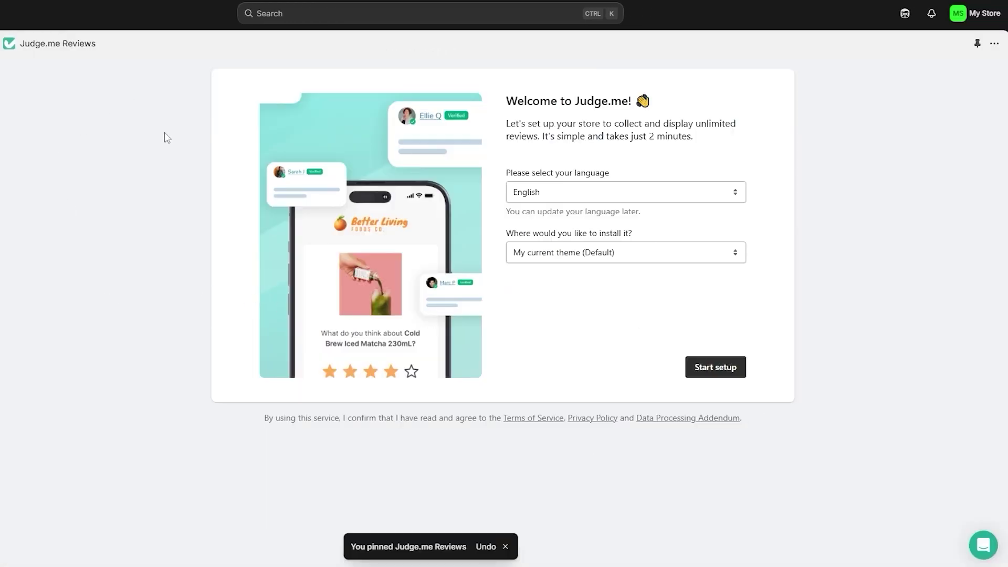
pyautogui.moveTo(508, 177); pyautogui.dragTo(612, 171)
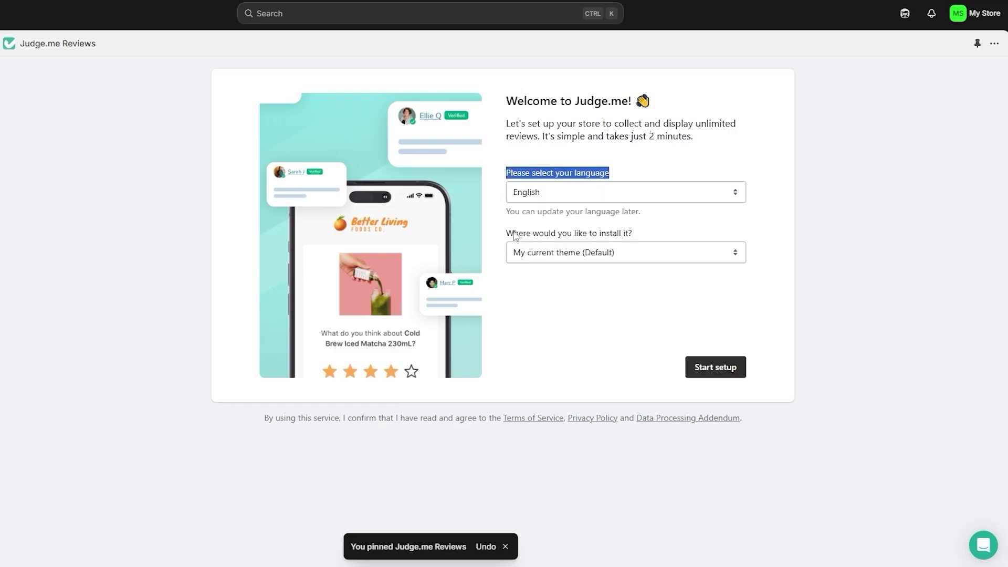
pyautogui.moveTo(514, 235); pyautogui.dragTo(631, 236)
pyautogui.click(553, 333)
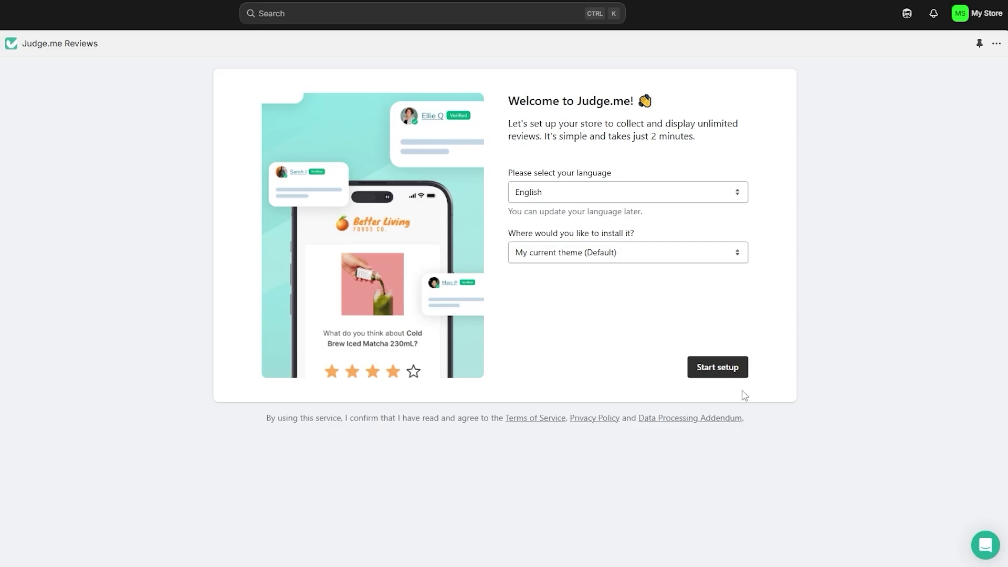
# - Start Judge.me setup, enable its app embed in the Dawn theme, and save the theme
pyautogui.click(718, 375)
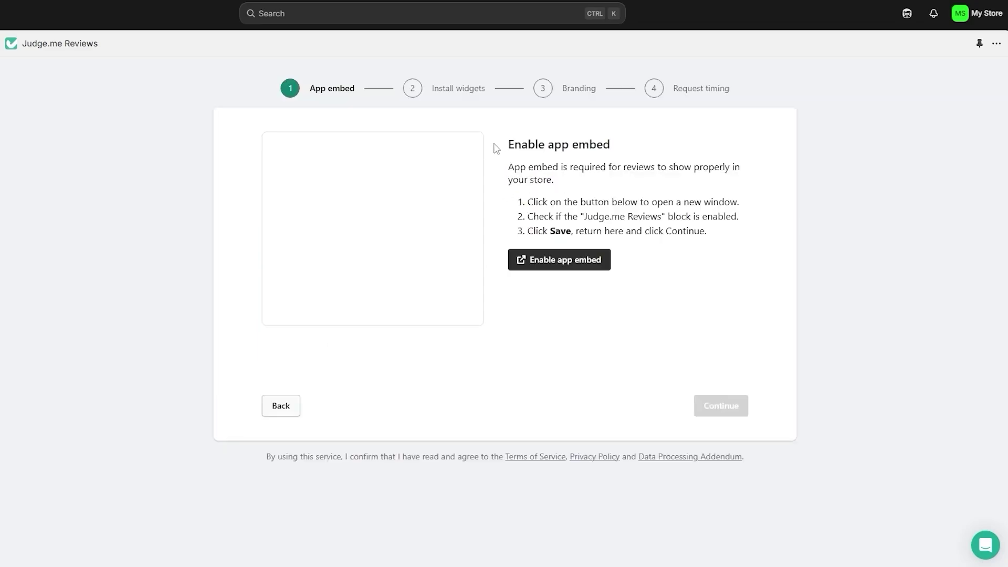
pyautogui.moveTo(510, 143); pyautogui.dragTo(611, 145)
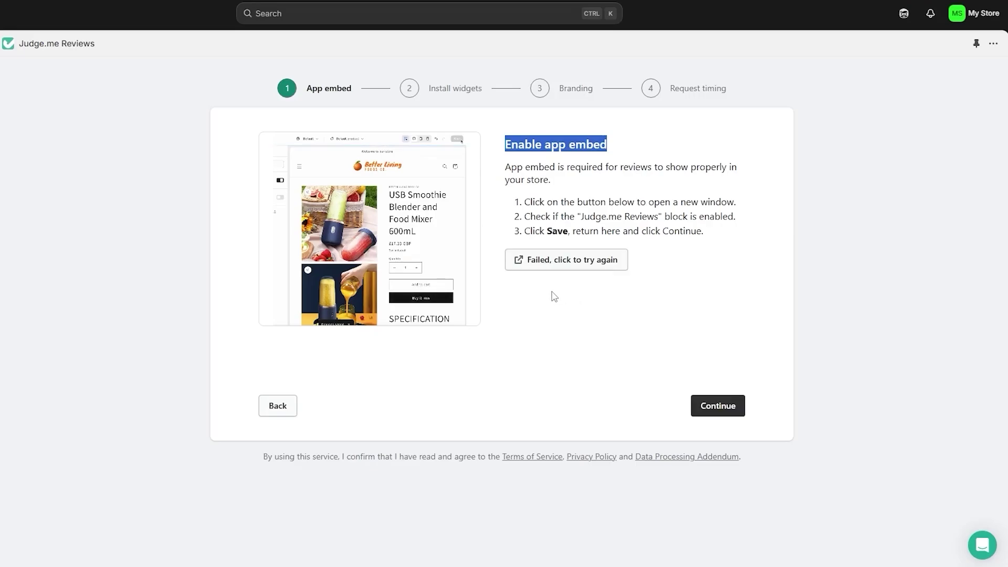
pyautogui.click(540, 259)
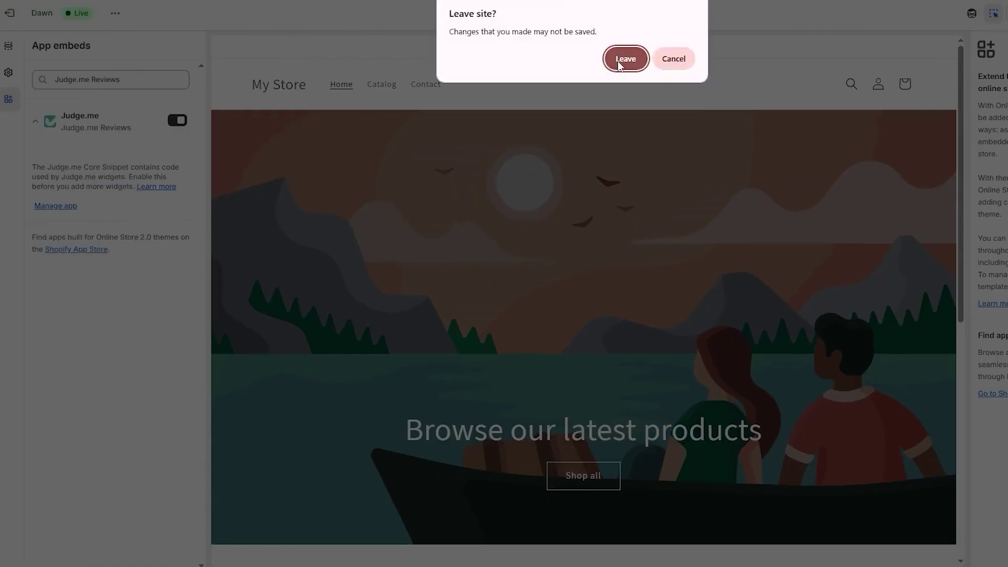
pyautogui.click(621, 61)
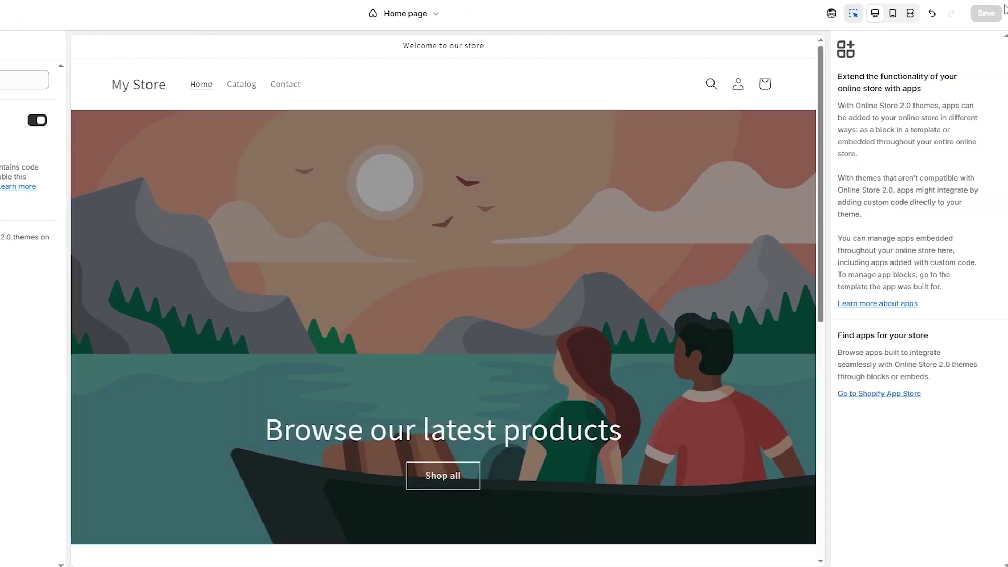
pyautogui.click(995, 15)
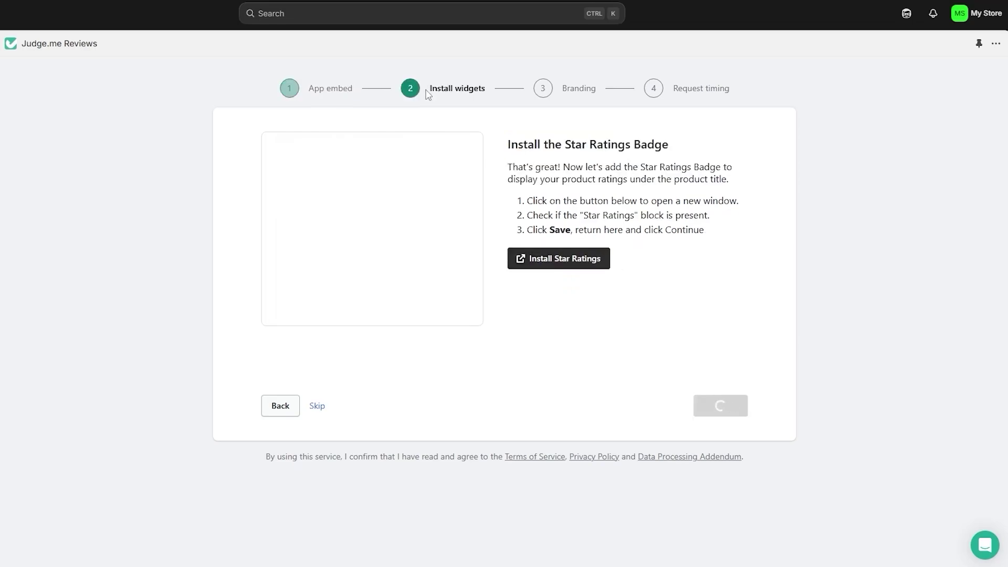
# - Add a Judge.me Star Ratings app section to the home page after Featured collection
pyautogui.moveTo(427, 90); pyautogui.dragTo(488, 87)
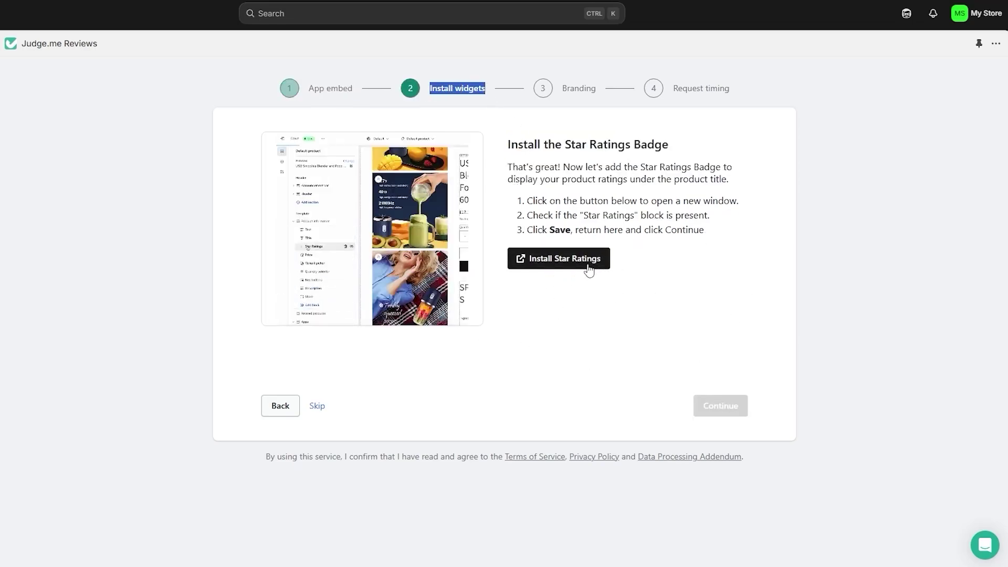
pyautogui.click(559, 258)
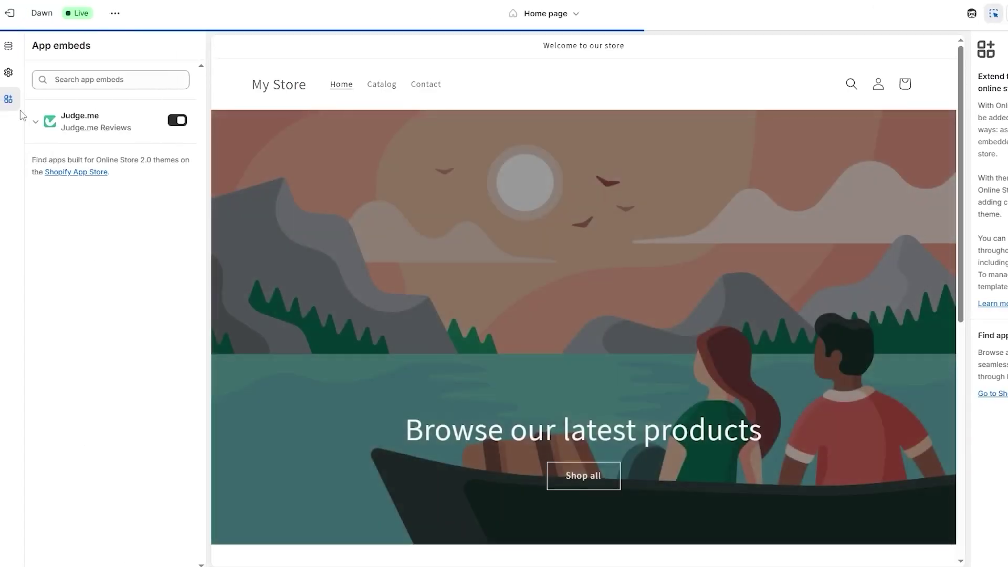
pyautogui.click(9, 50)
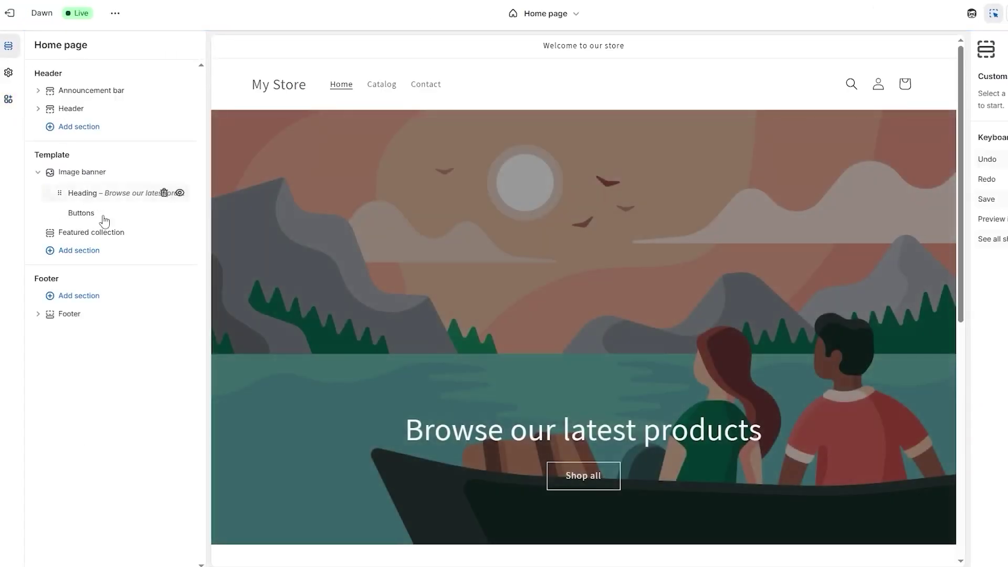
pyautogui.click(110, 241)
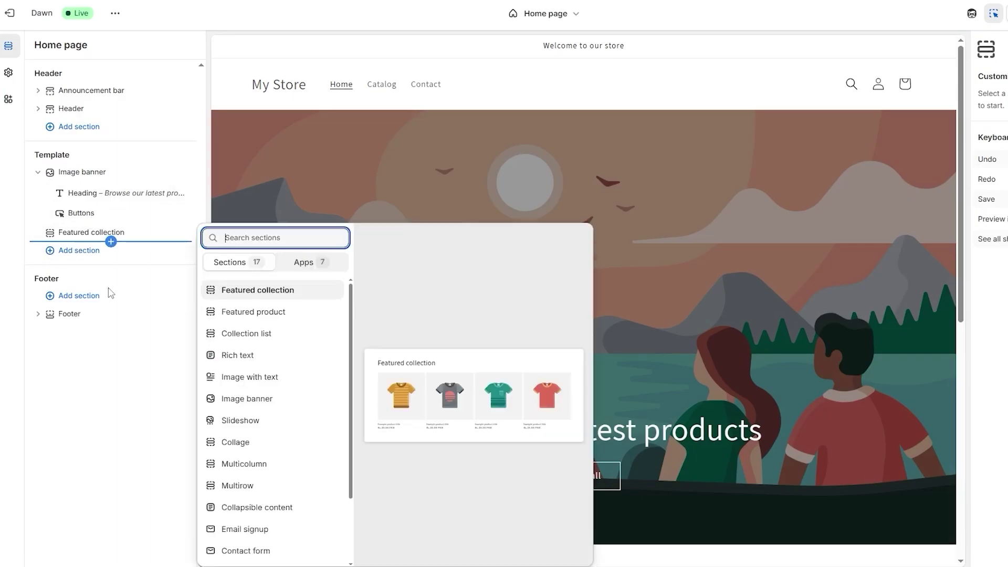
pyautogui.scroll(-2, 270, 367)
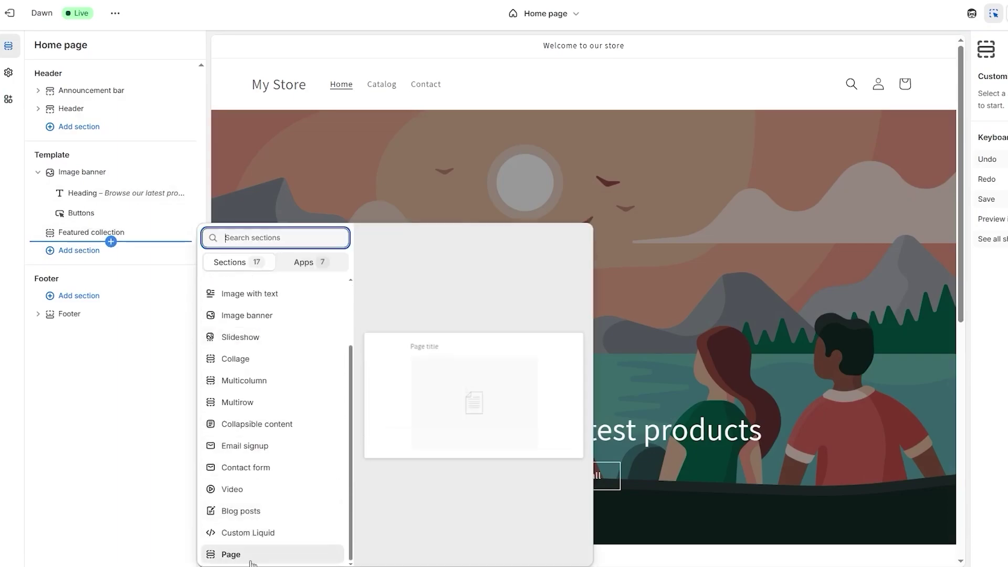
pyautogui.click(310, 266)
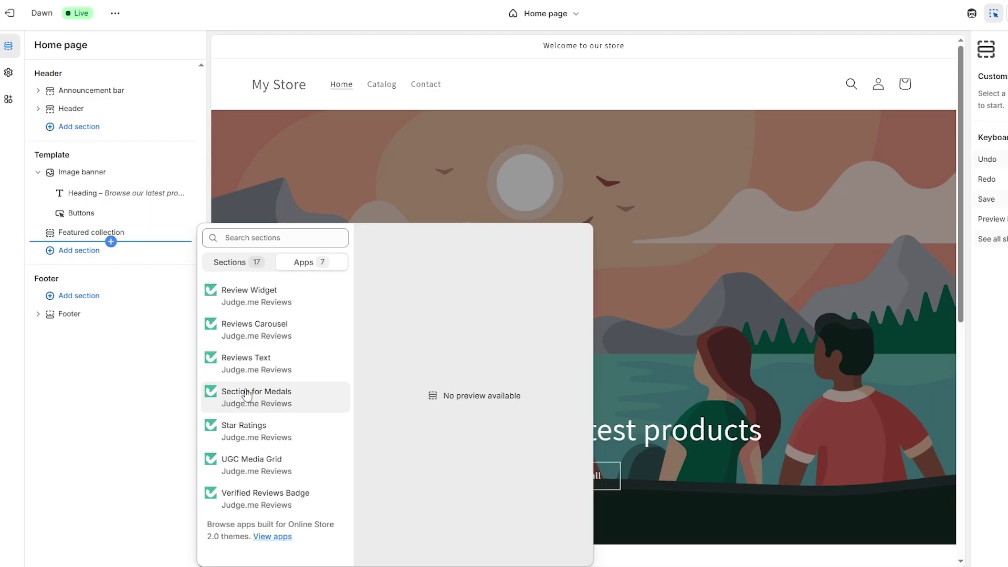
pyautogui.click(285, 431)
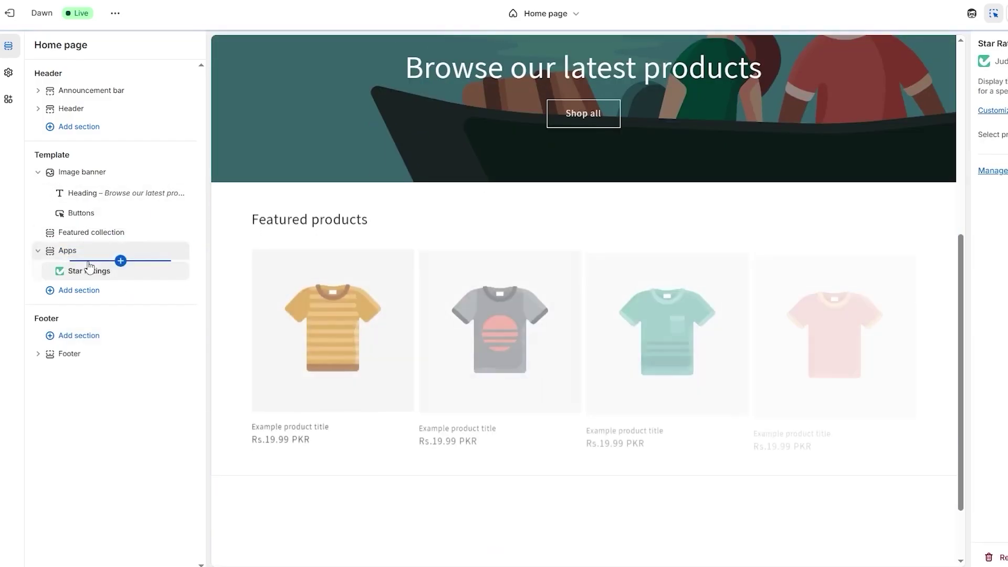
# - Select the new Apps section and bring up the Star Ratings block's settings
pyautogui.click(639, 484)
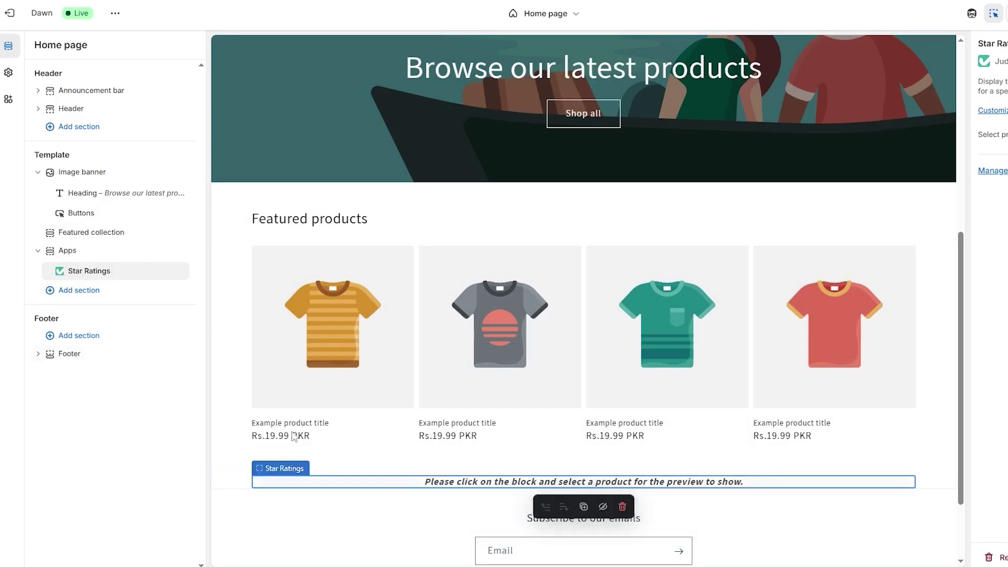
pyautogui.click(507, 488)
pyautogui.scroll(-3, 936, 394)
pyautogui.scroll(2, 584, 384)
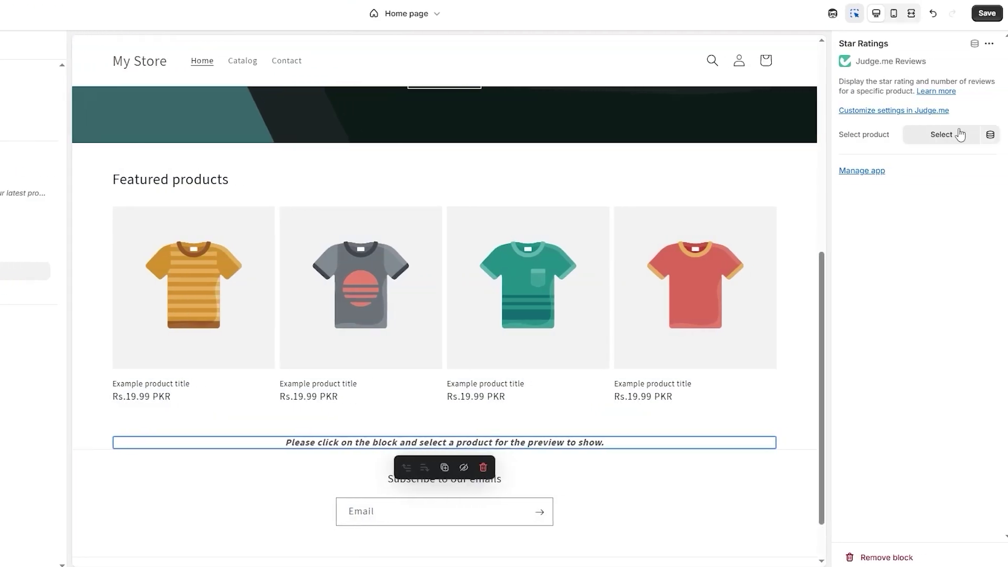
# - Try adding a product from the empty picker, skip the reload, and save the home page
pyautogui.click(954, 137)
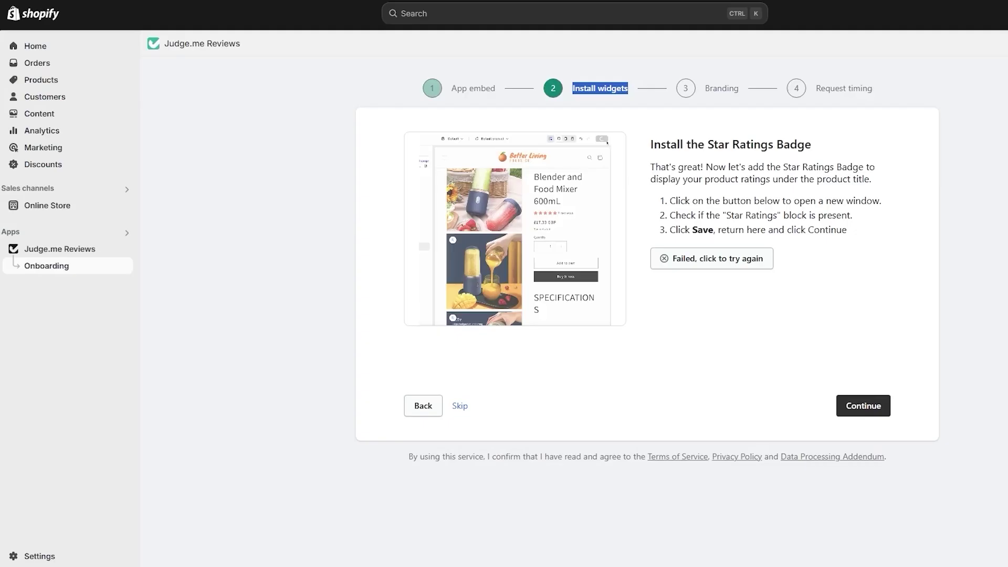
pyautogui.click(67, 81)
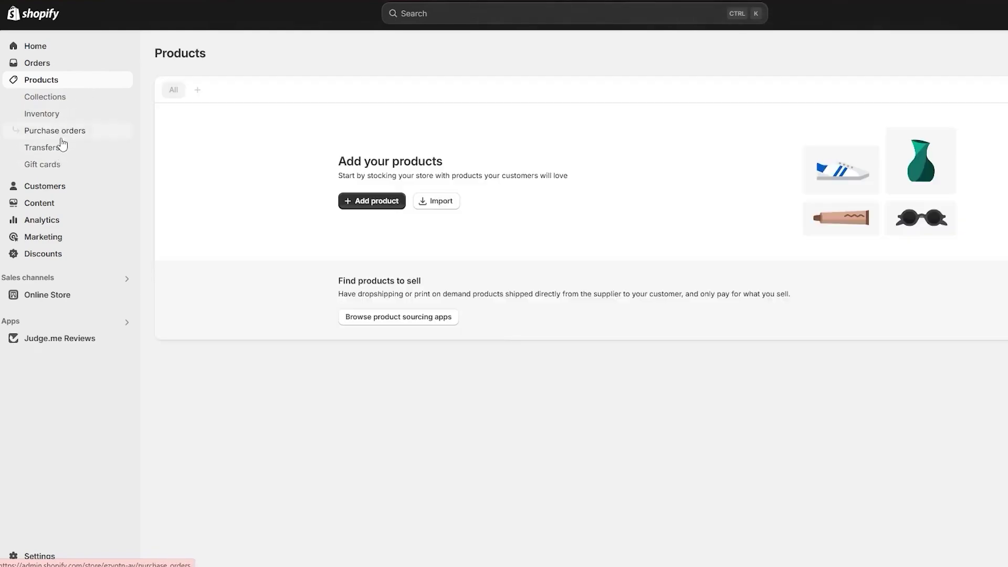
pyautogui.click(370, 202)
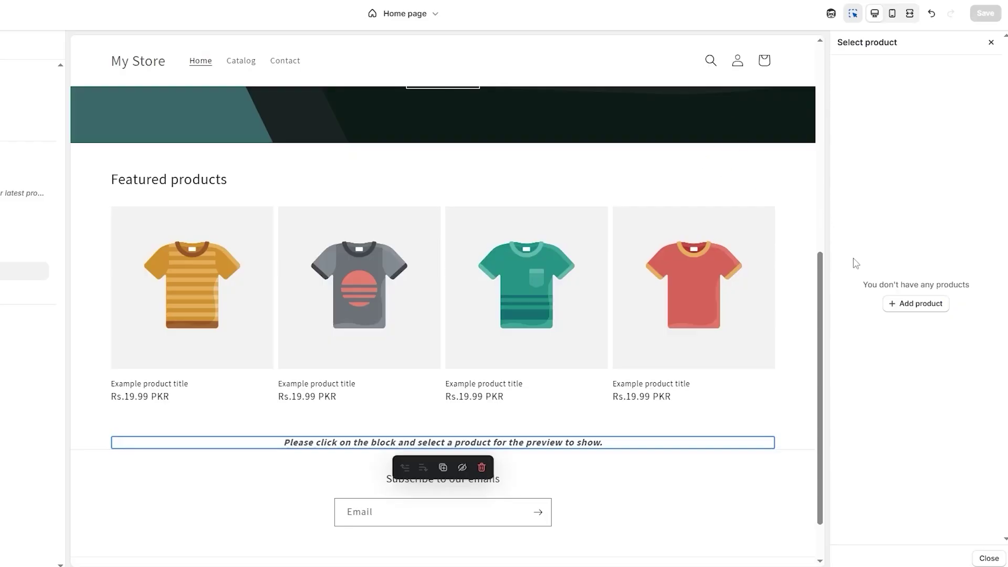
pyautogui.click(891, 303)
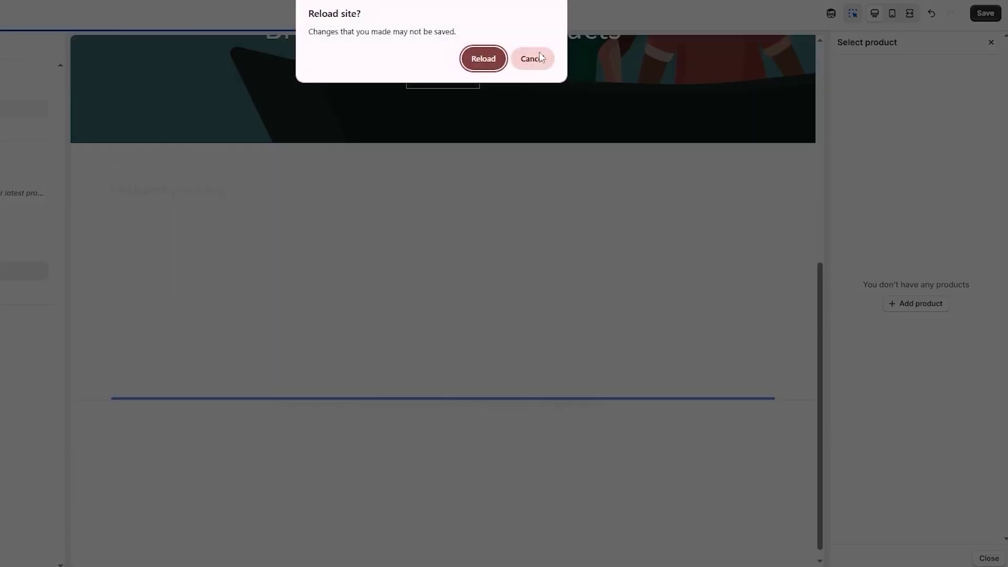
pyautogui.click(517, 59)
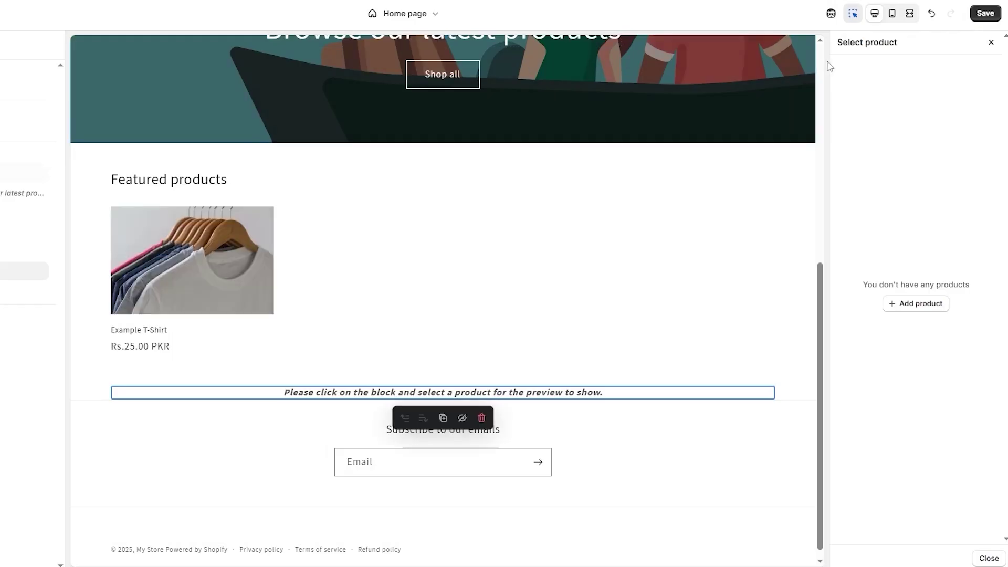
pyautogui.click(977, 14)
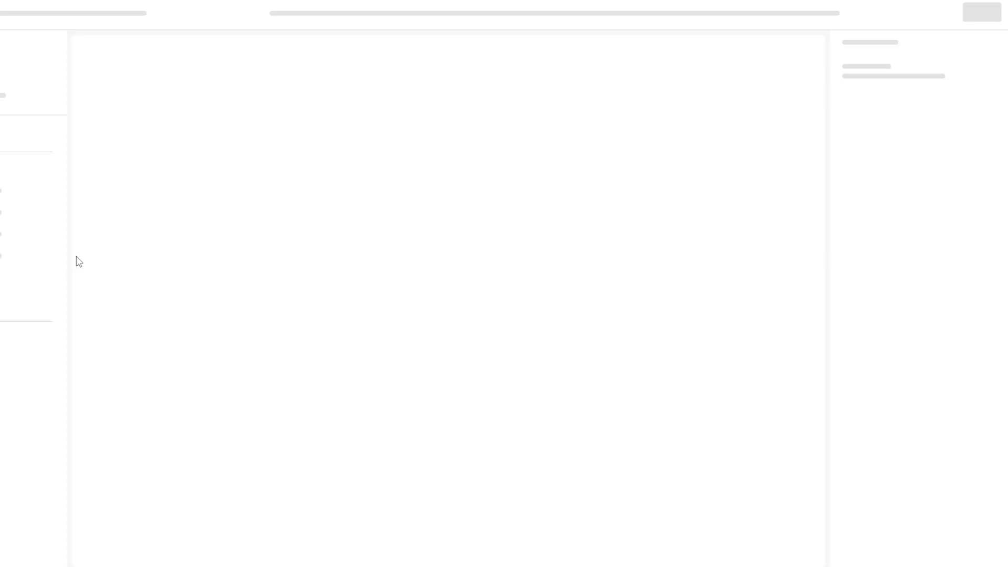
# - Pick Example Beanie as the Star Ratings block's preview product
pyautogui.click(452, 385)
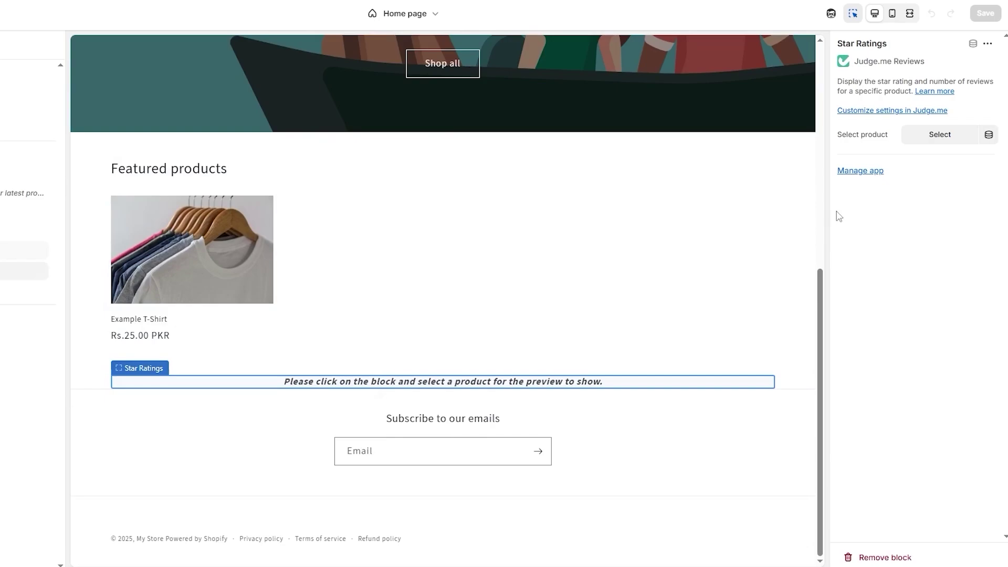
pyautogui.click(937, 135)
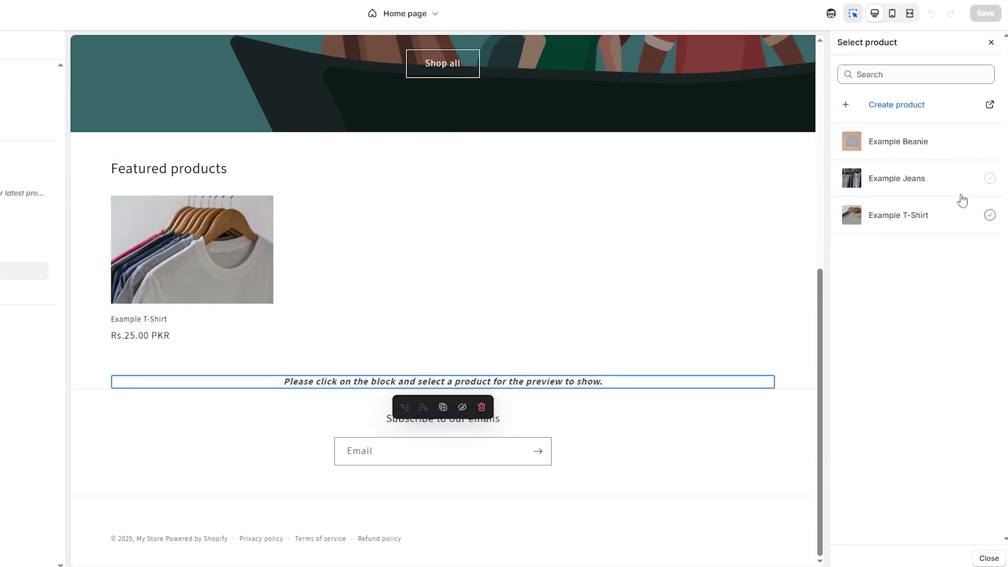
pyautogui.click(899, 142)
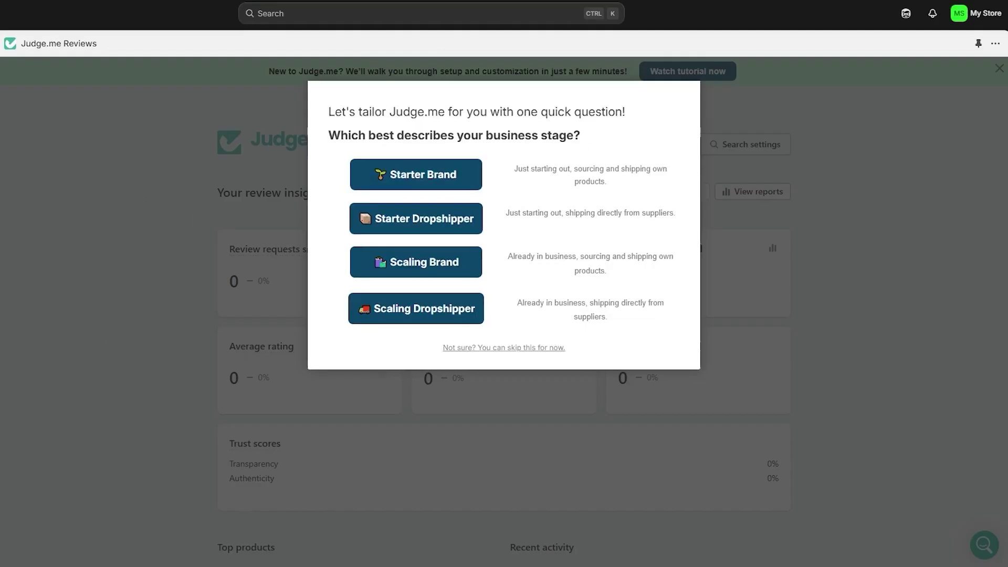
# - Skip the business-stage question, filter to product reviews and back, and close the import promo
pyautogui.click(456, 203)
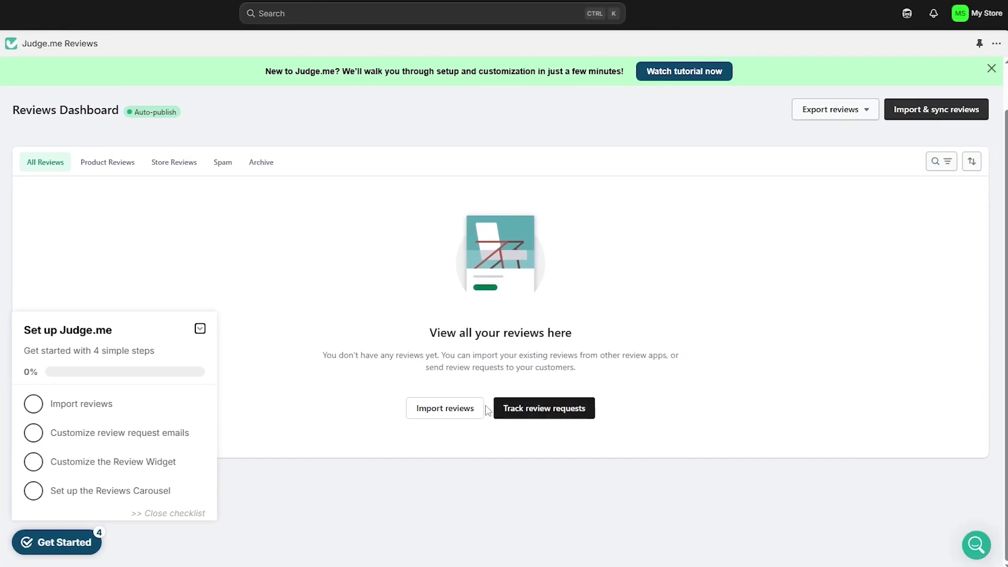
pyautogui.click(121, 164)
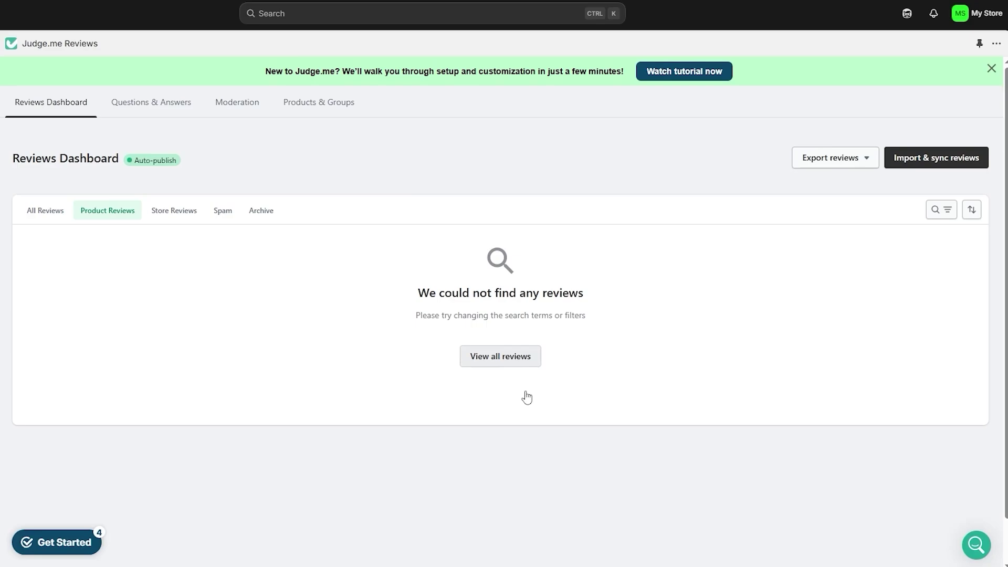
pyautogui.click(500, 356)
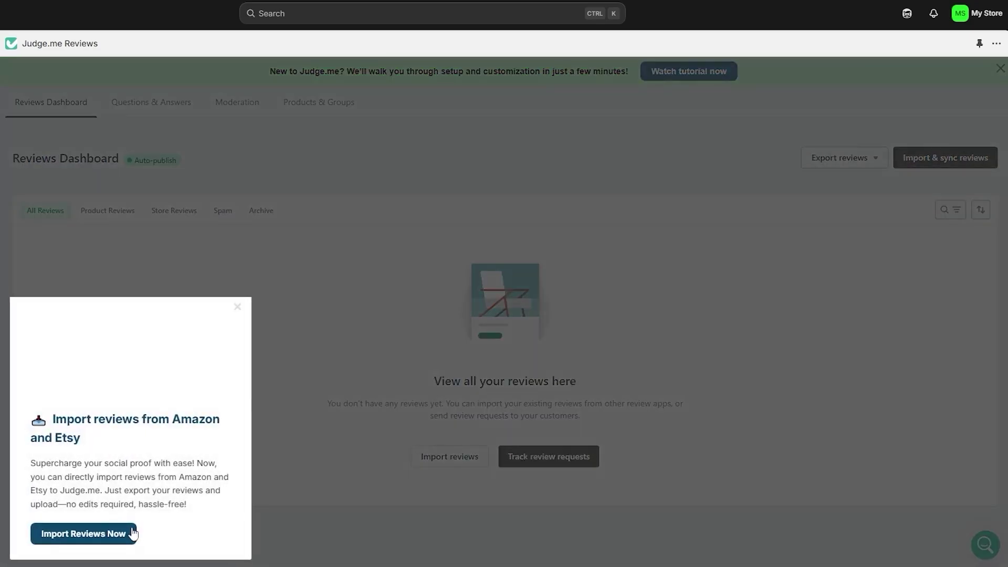
pyautogui.click(237, 307)
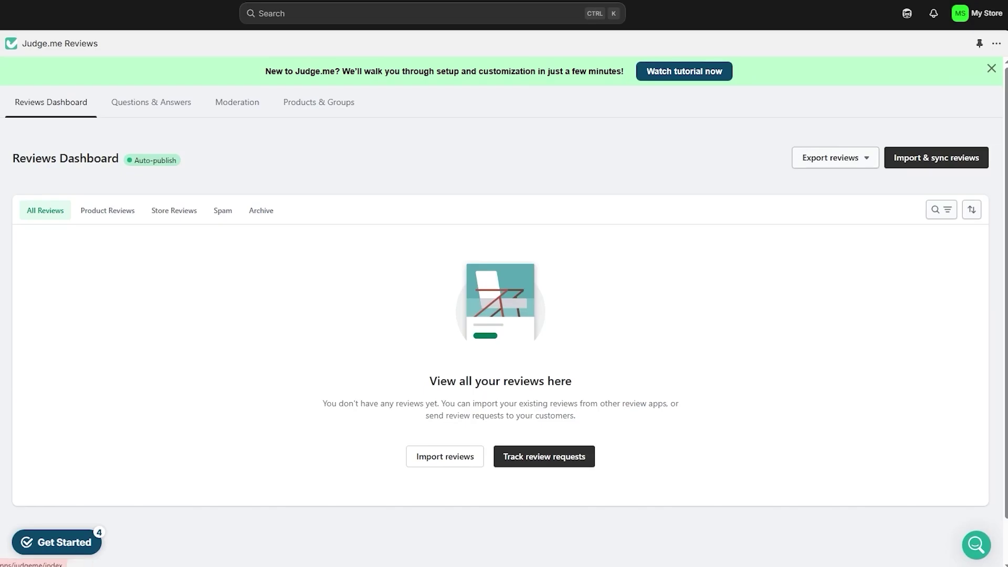
# - Go through Questions & Answers to Products & Groups and open Example T-Shirt
pyautogui.click(165, 116)
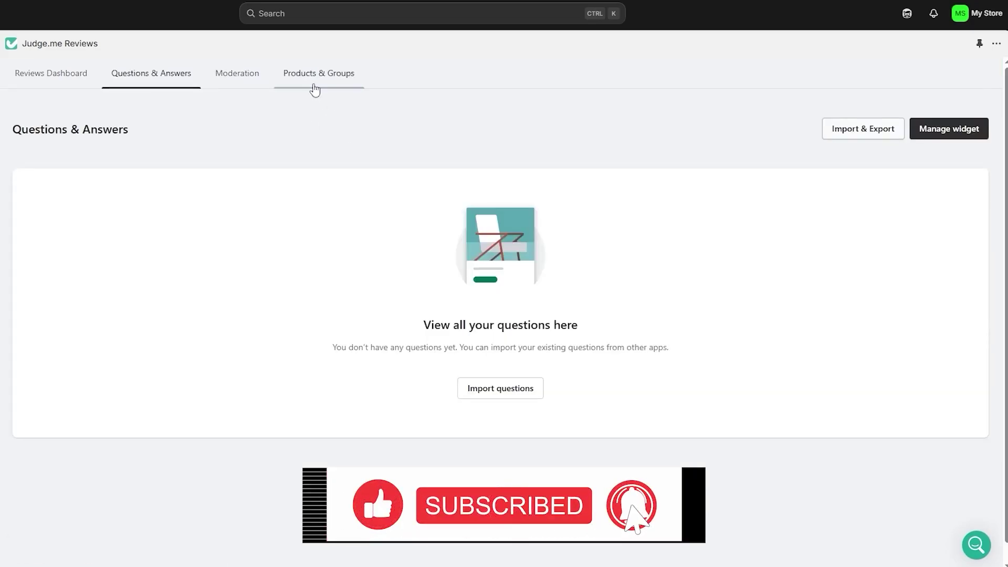
pyautogui.click(315, 90)
pyautogui.scroll(-1, 204, 390)
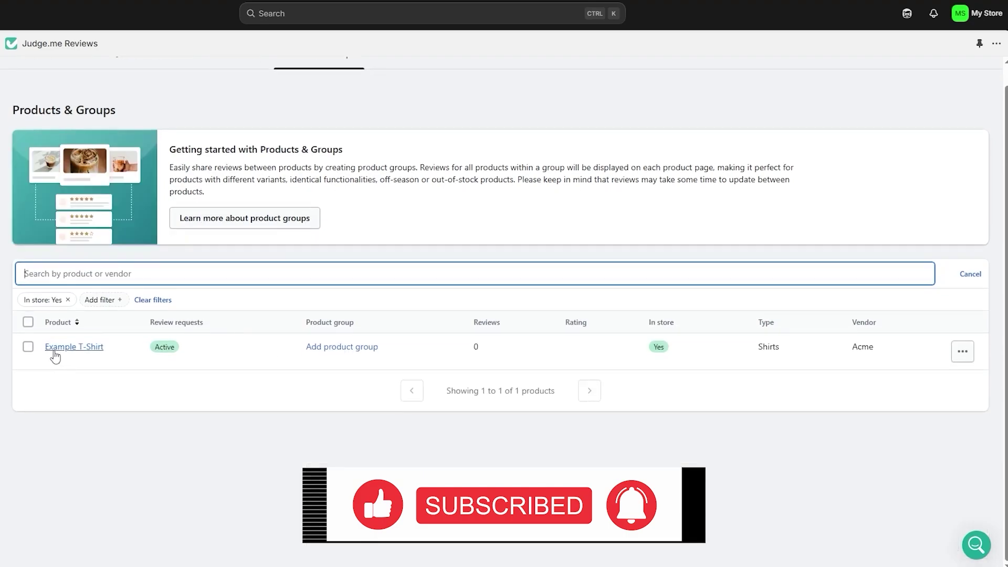
pyautogui.click(87, 348)
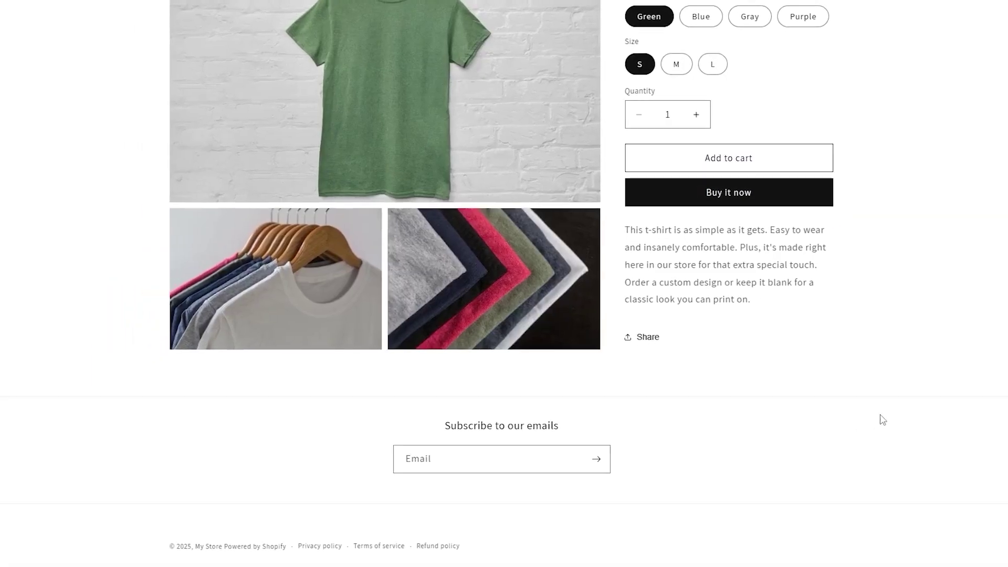
pyautogui.scroll(-3, 727, 420)
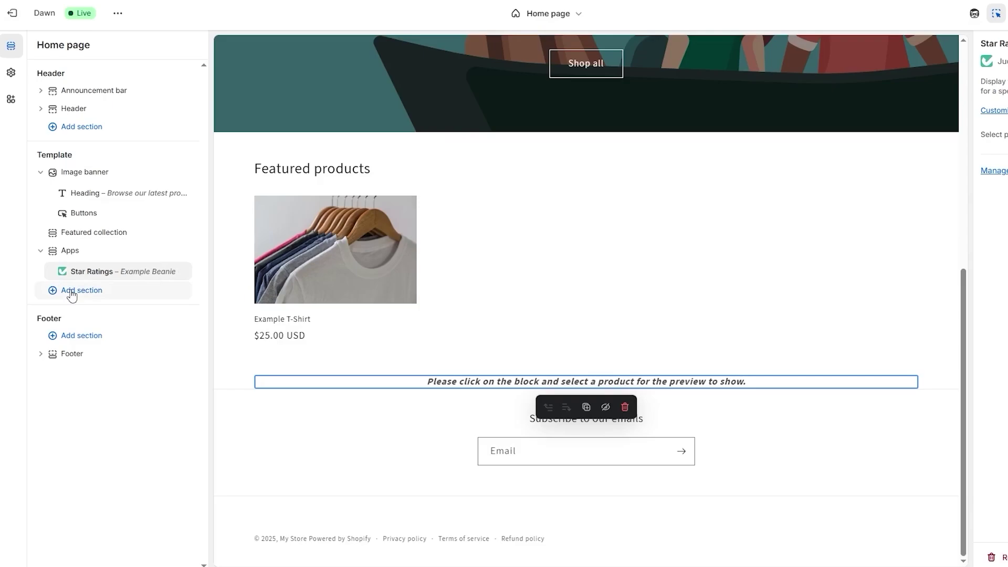
# - Add a Judge.me Review Widget section and pick its preview product
pyautogui.click(87, 292)
pyautogui.click(320, 271)
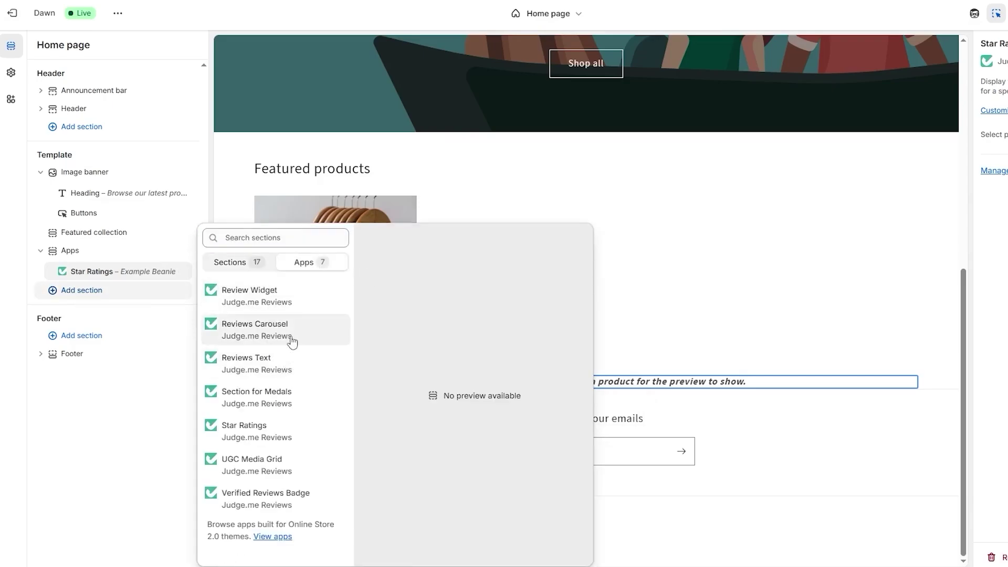
pyautogui.click(254, 297)
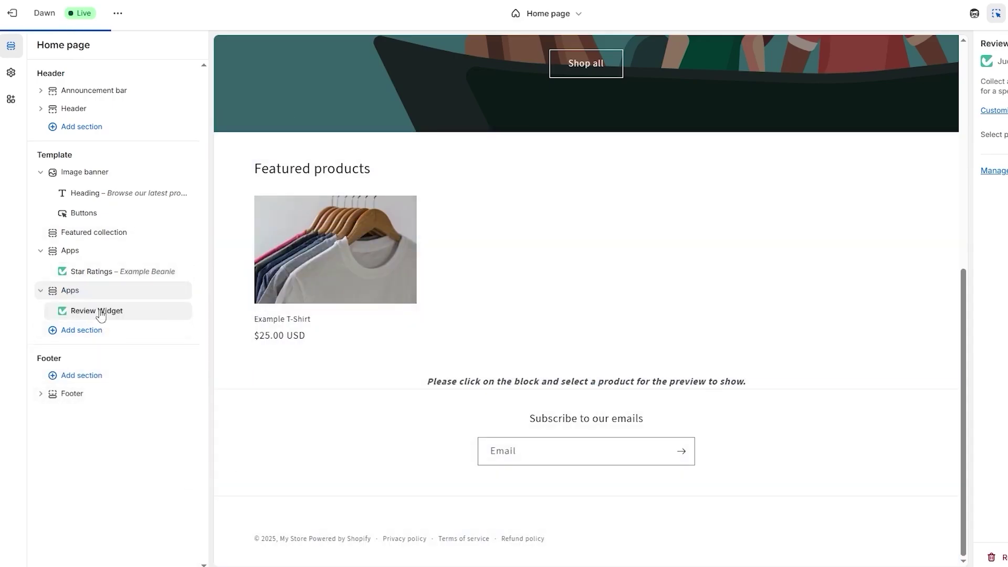
pyautogui.moveTo(99, 313); pyautogui.dragTo(104, 310)
pyautogui.click(934, 138)
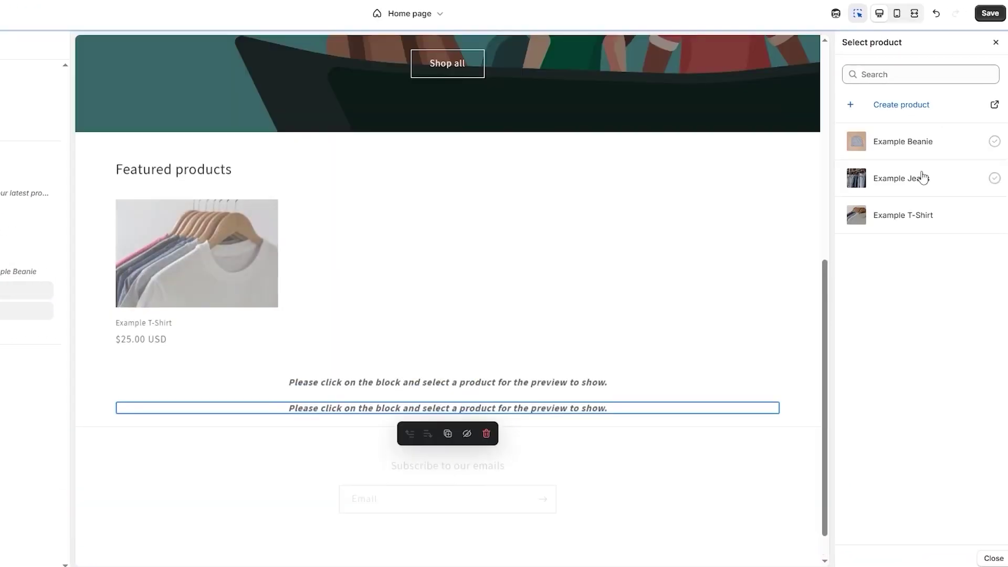
pyautogui.click(924, 140)
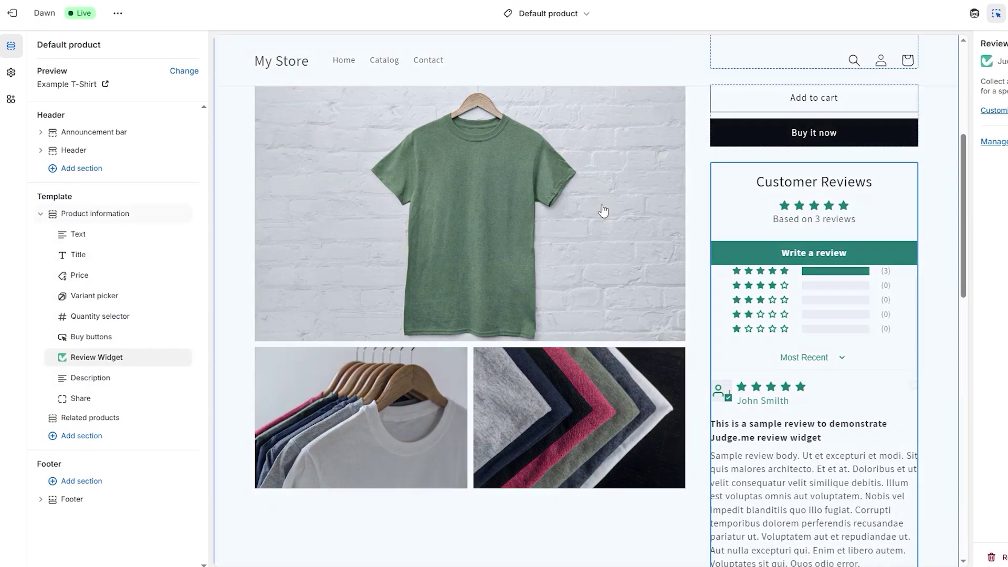
# - Select the Review Widget block, check its preview reviews, and go to Judge.me's customization settings
pyautogui.moveTo(116, 361)
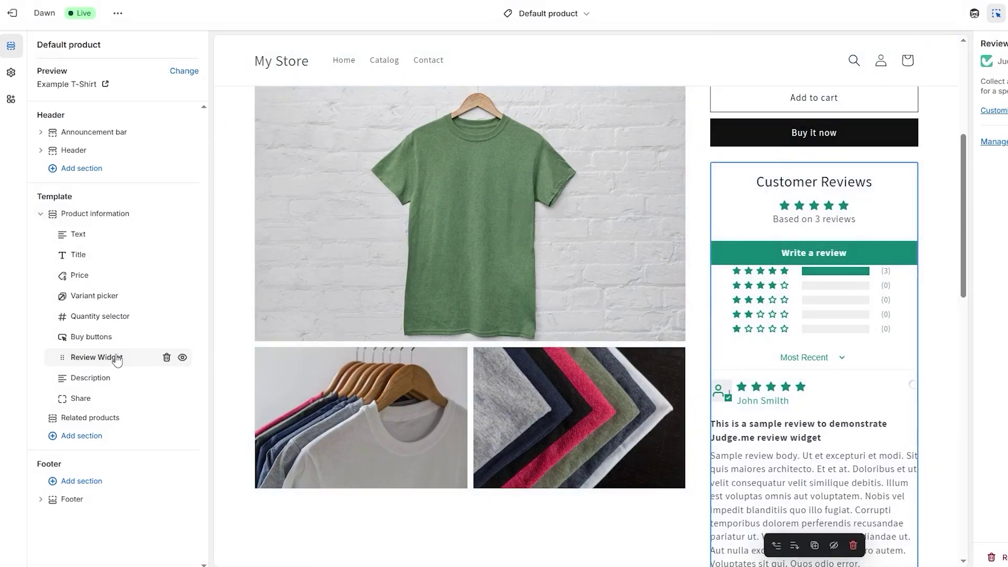
pyautogui.click(118, 360)
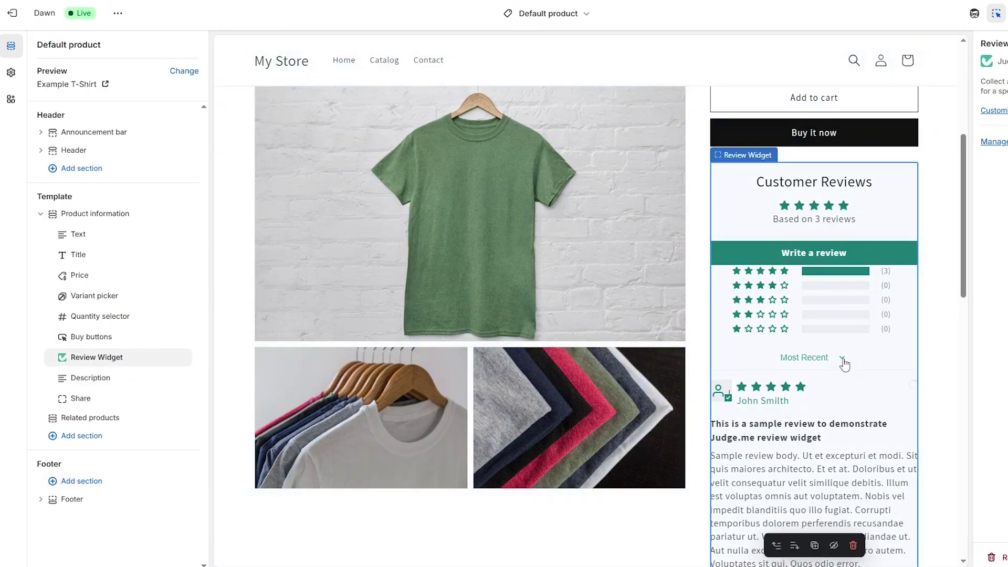
pyautogui.scroll(-10, 844, 360)
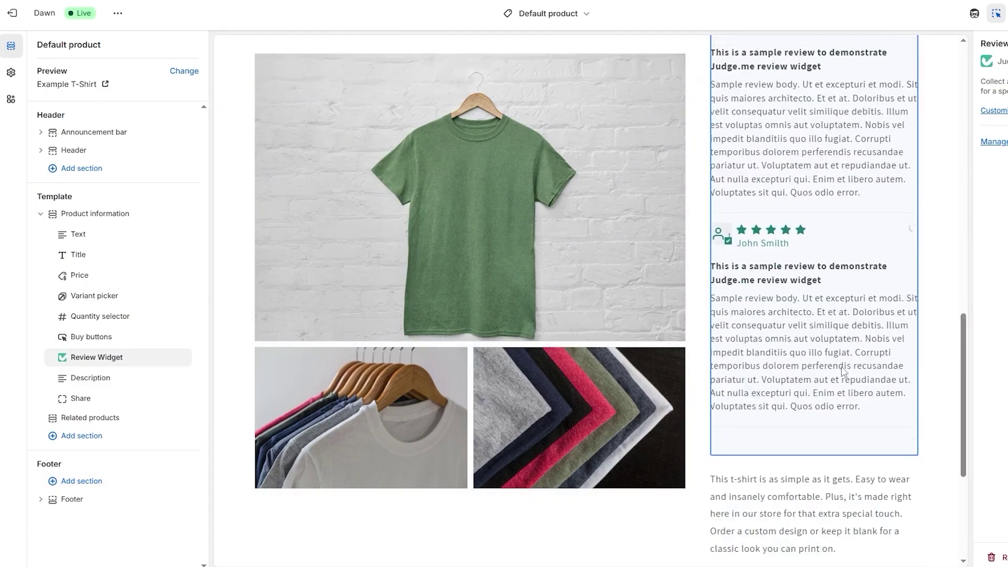
pyautogui.scroll(10, 845, 318)
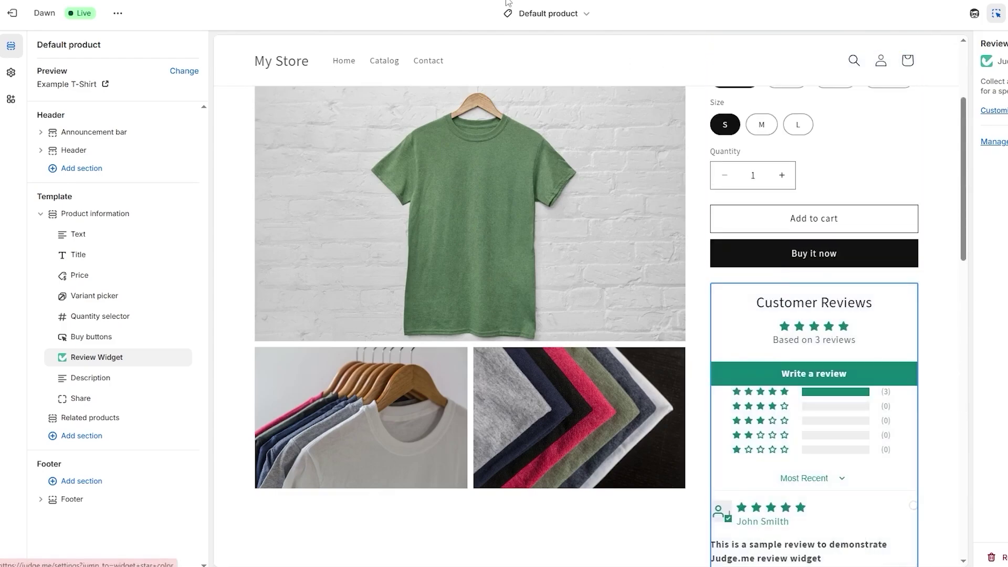
pyautogui.click(994, 110)
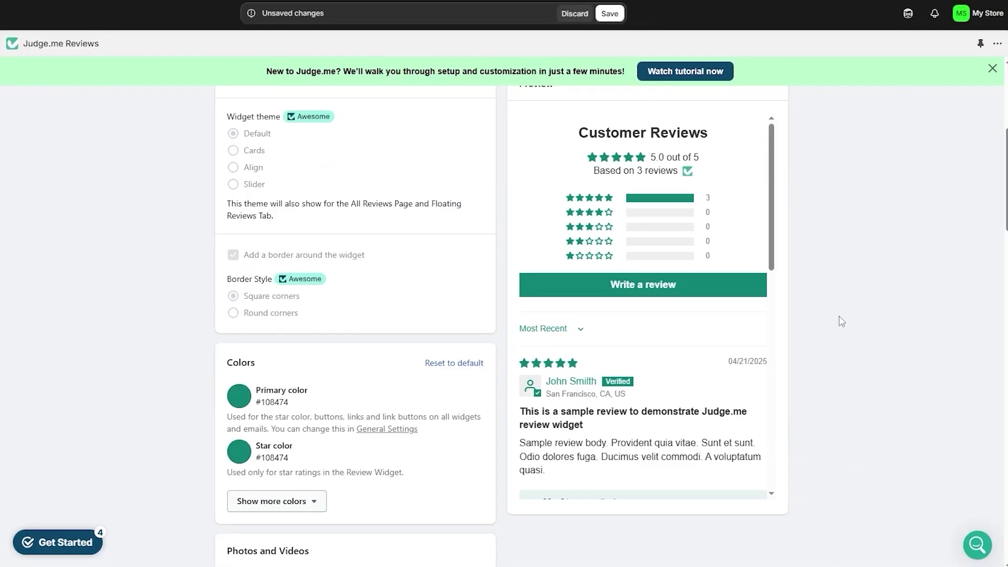
pyautogui.scroll(-3, 841, 322)
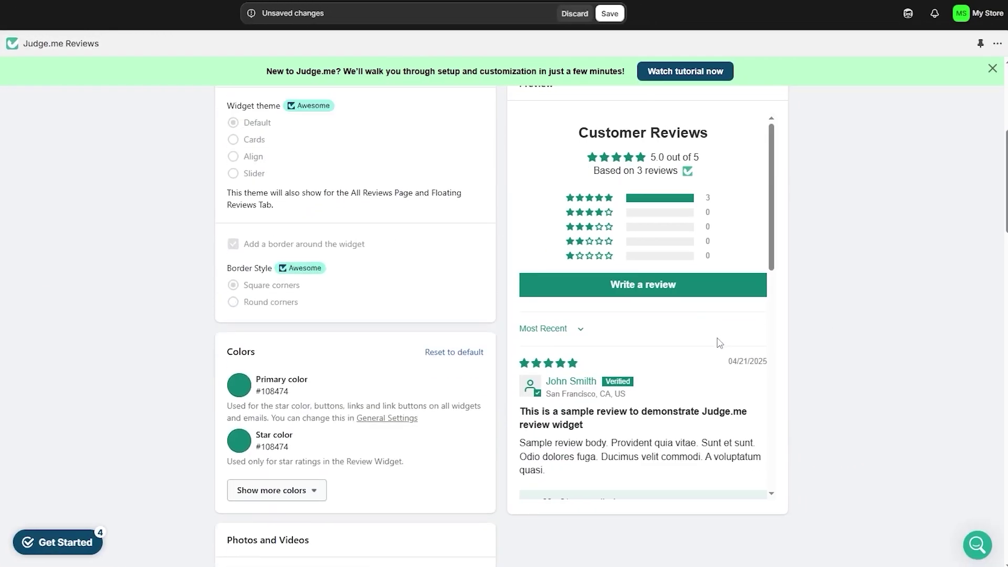
pyautogui.scroll(-8, 720, 342)
pyautogui.scroll(8, 606, 466)
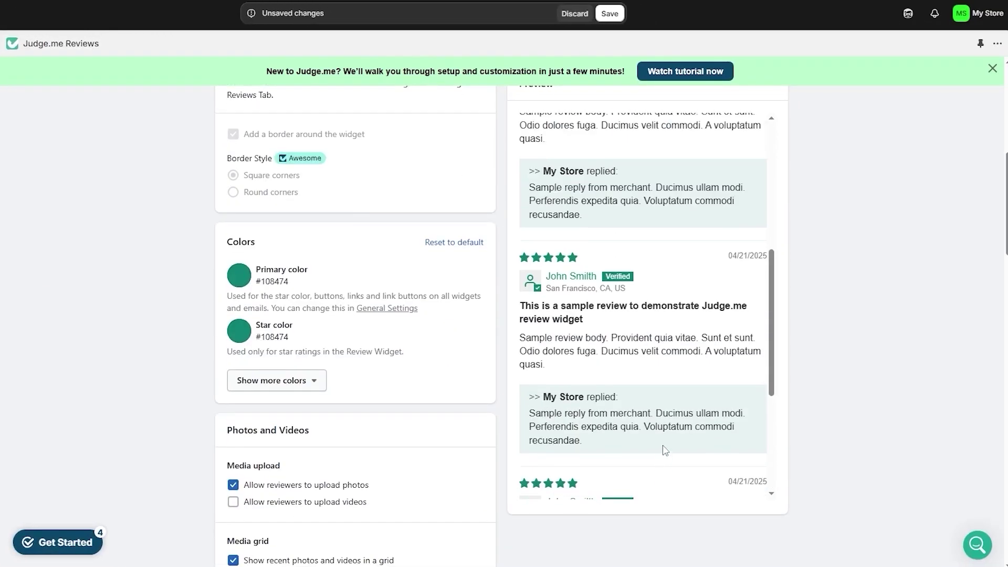
pyautogui.click(324, 387)
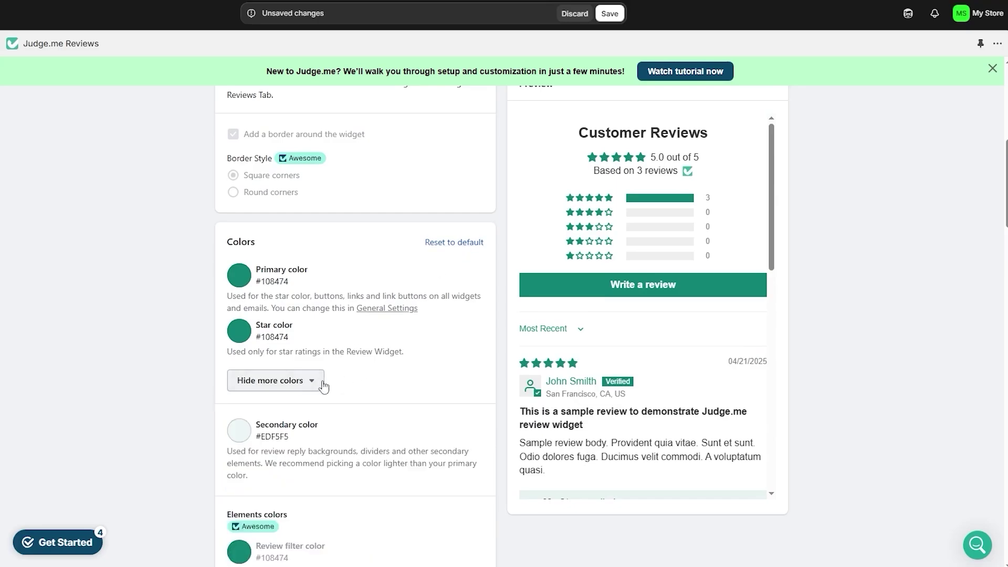
pyautogui.click(324, 387)
pyautogui.scroll(-5, 289, 207)
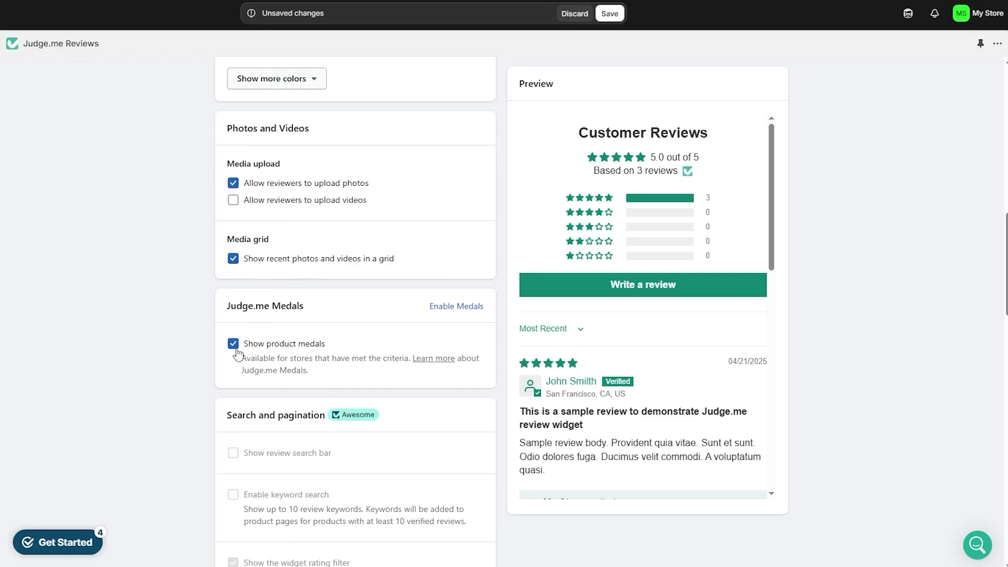
pyautogui.scroll(-20, 235, 350)
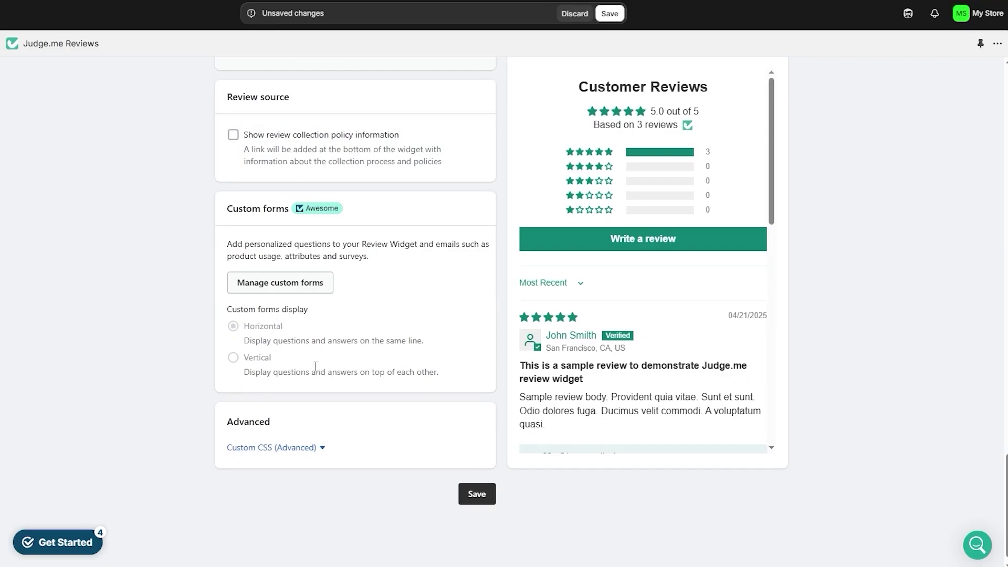
pyautogui.scroll(20, 244, 412)
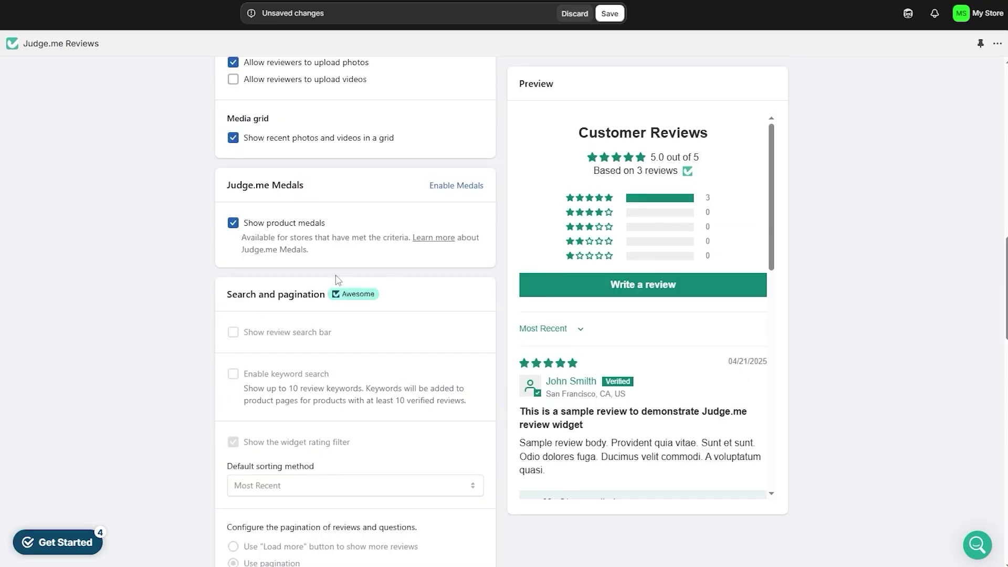
pyautogui.scroll(10, 345, 356)
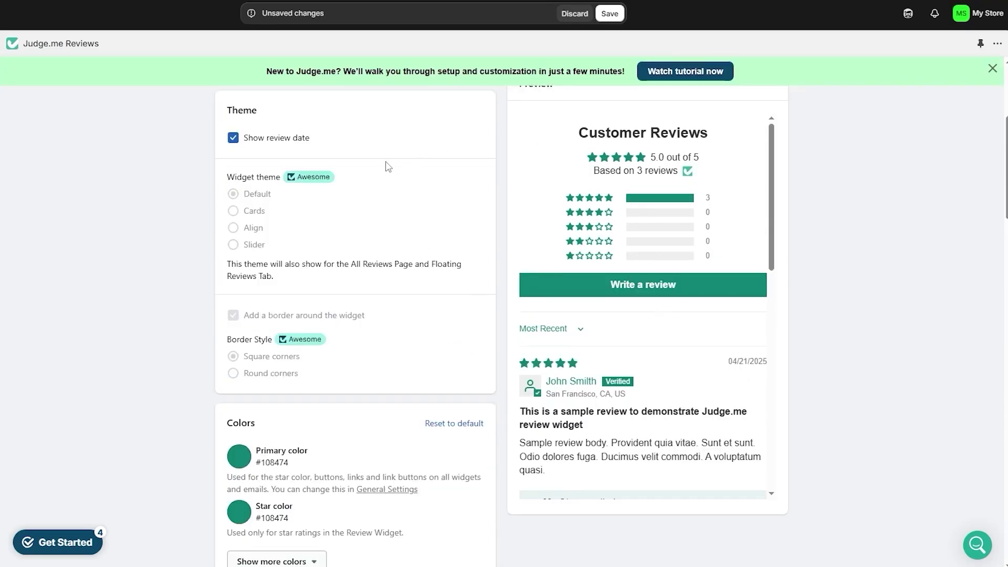
pyautogui.scroll(5, 487, 294)
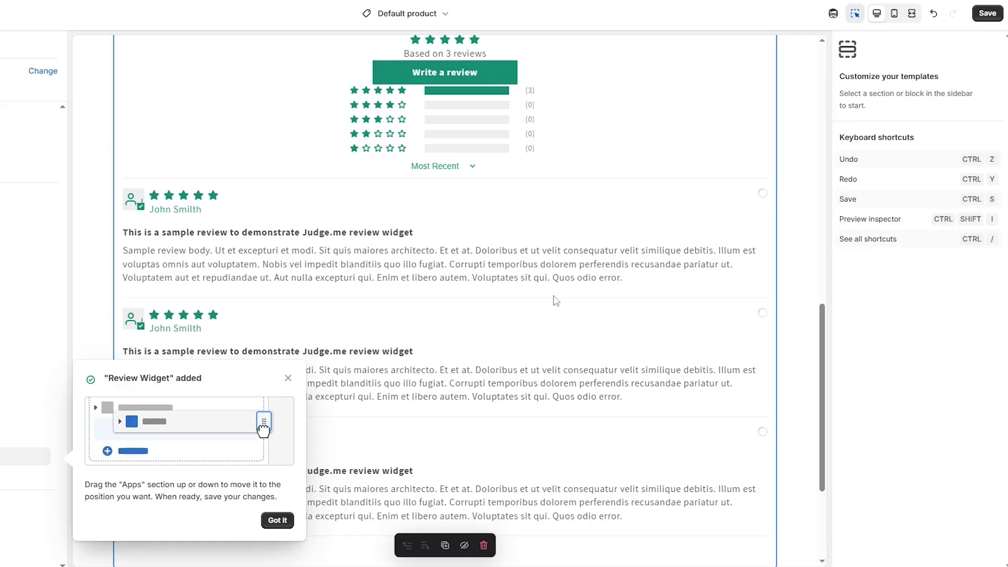
# - Delete the standalone Review Widget block and its empty Apps section from the product template
pyautogui.scroll(3, 438, 286)
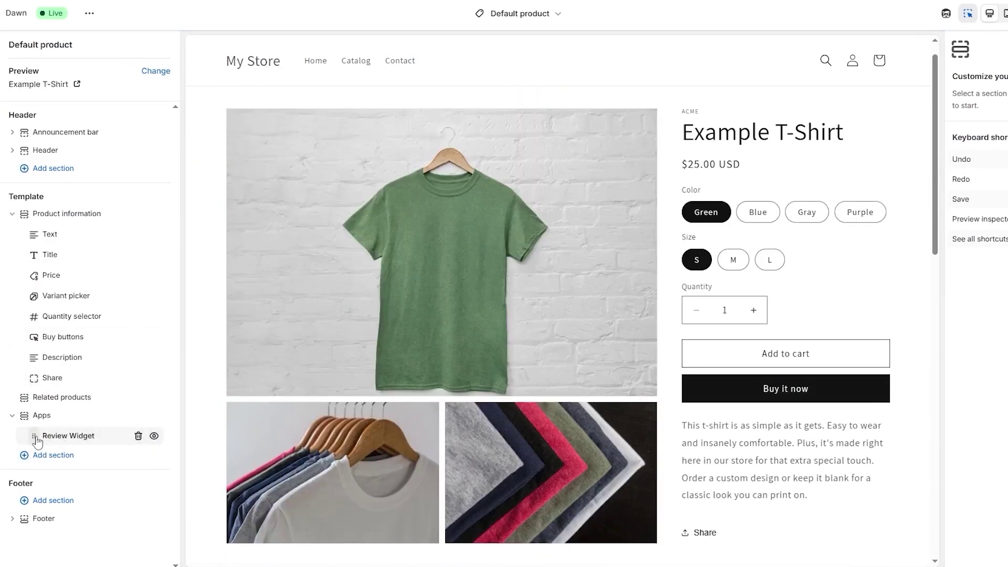
pyautogui.moveTo(33, 434); pyautogui.dragTo(48, 327)
pyautogui.click(136, 418)
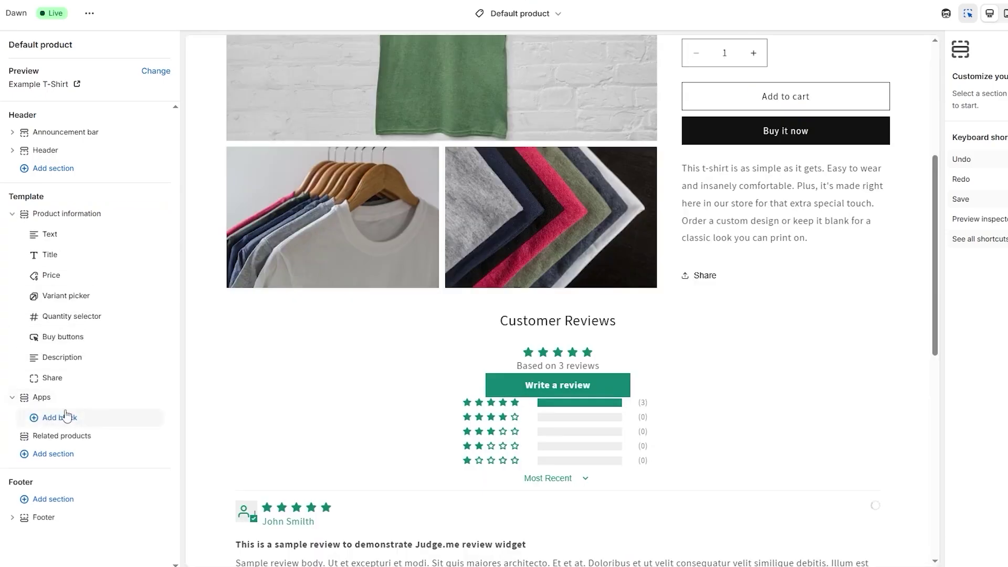
pyautogui.click(140, 400)
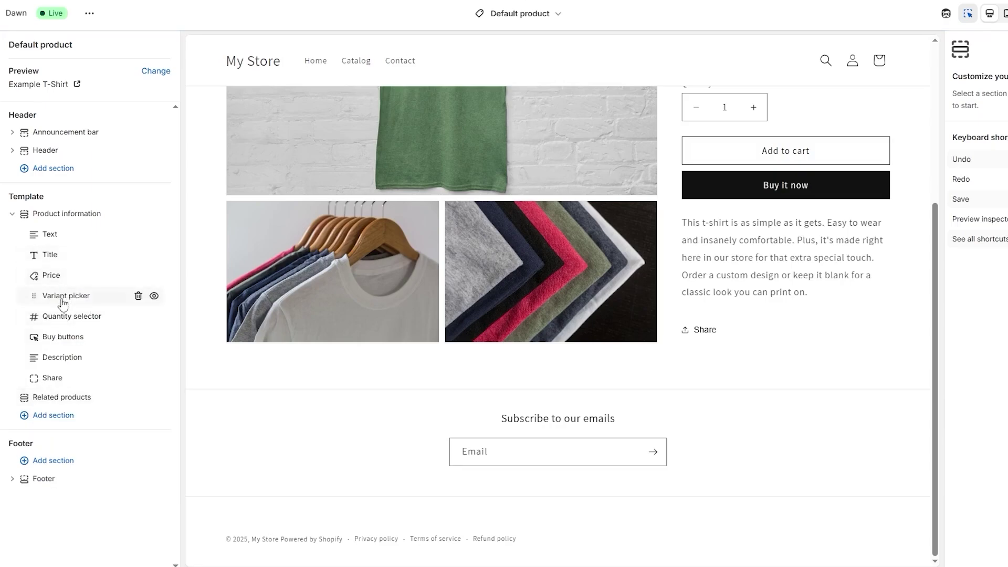
# - Add a Judge.me Review Widget block right after Buy buttons in Product information and save
pyautogui.moveTo(94, 328)
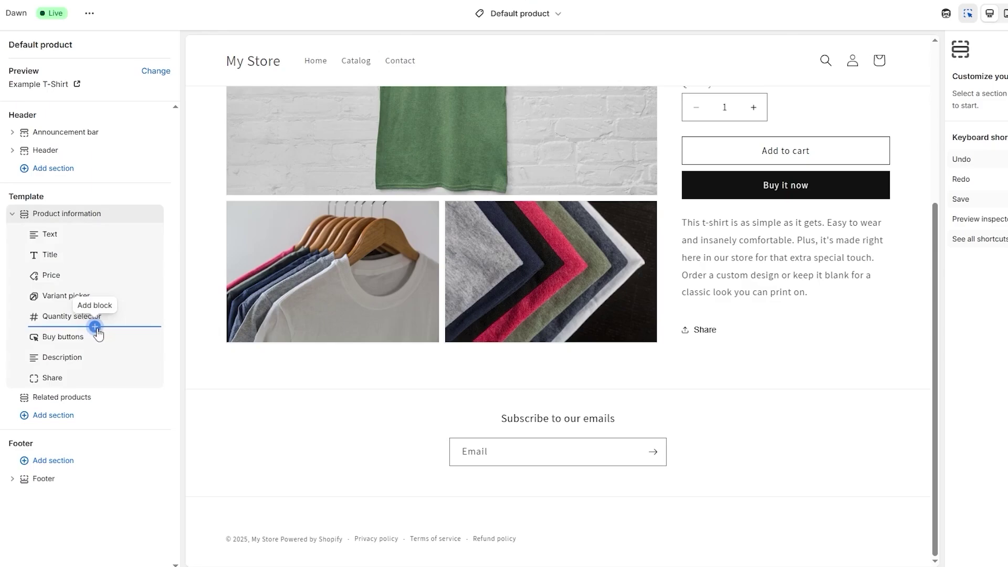
pyautogui.moveTo(79, 349)
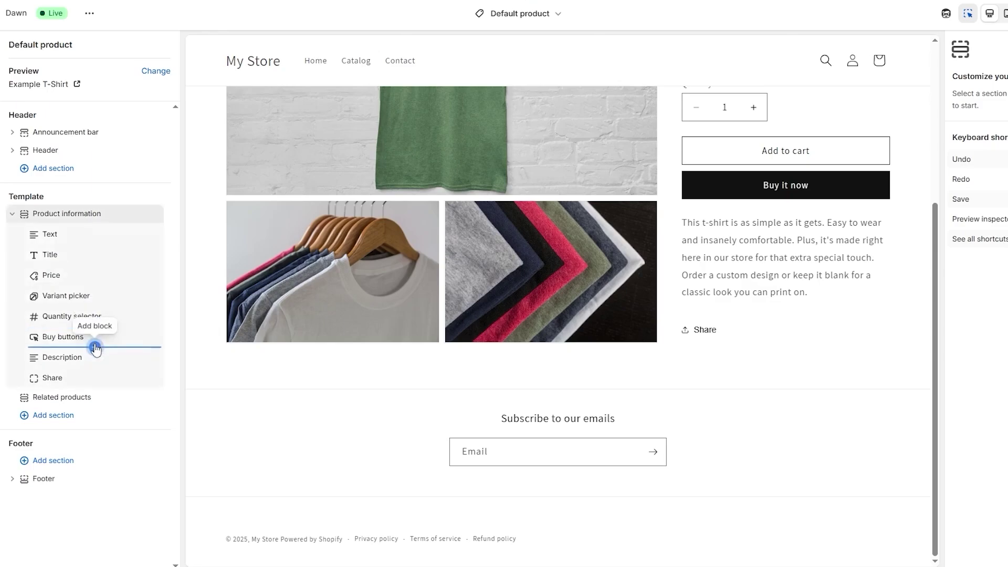
pyautogui.click(95, 349)
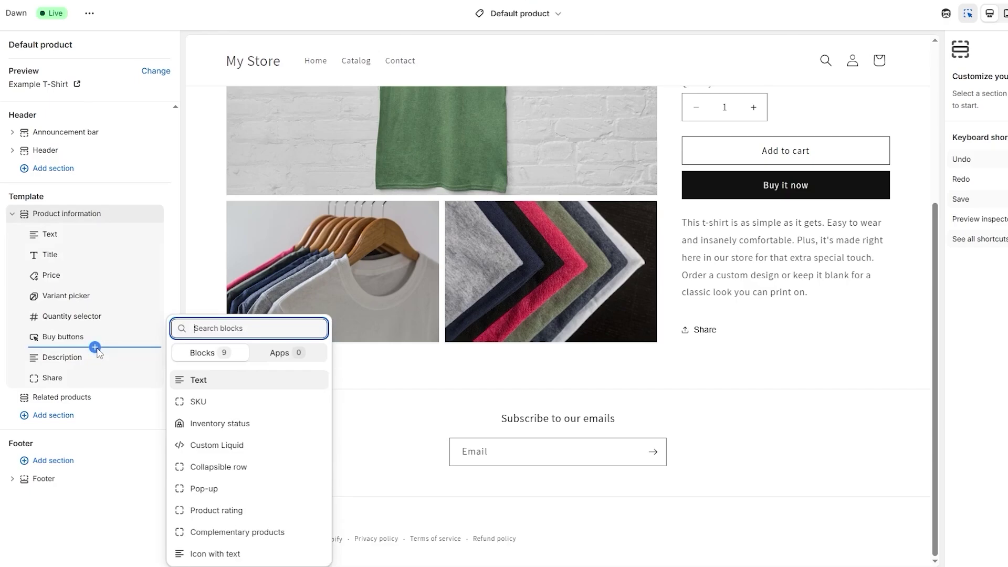
pyautogui.click(283, 353)
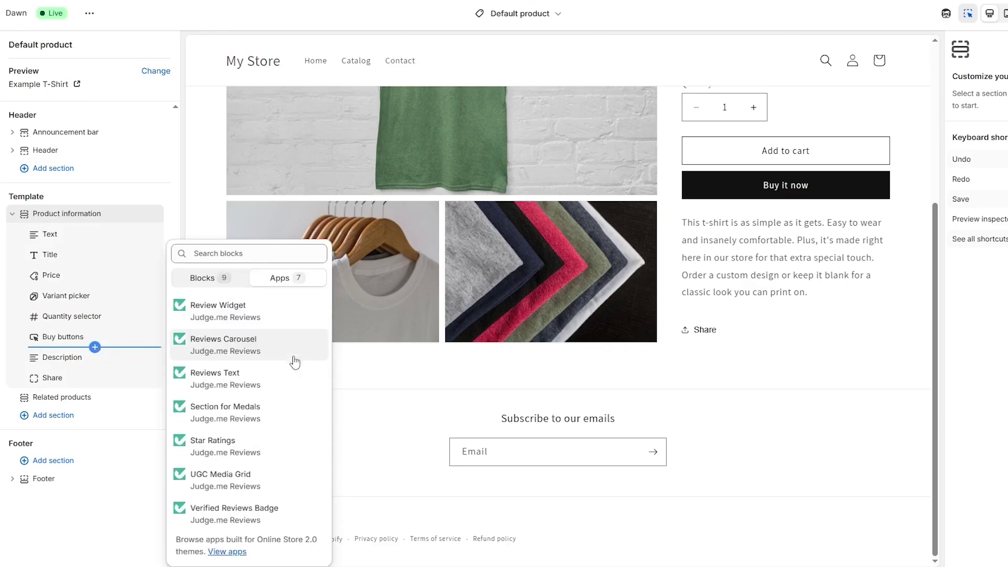
pyautogui.click(247, 314)
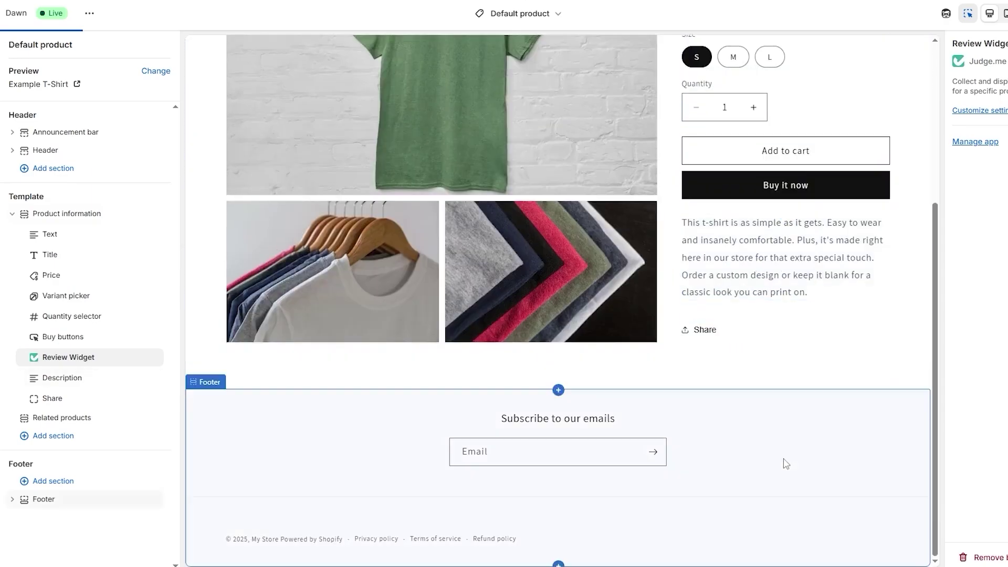
pyautogui.scroll(-8, 911, 385)
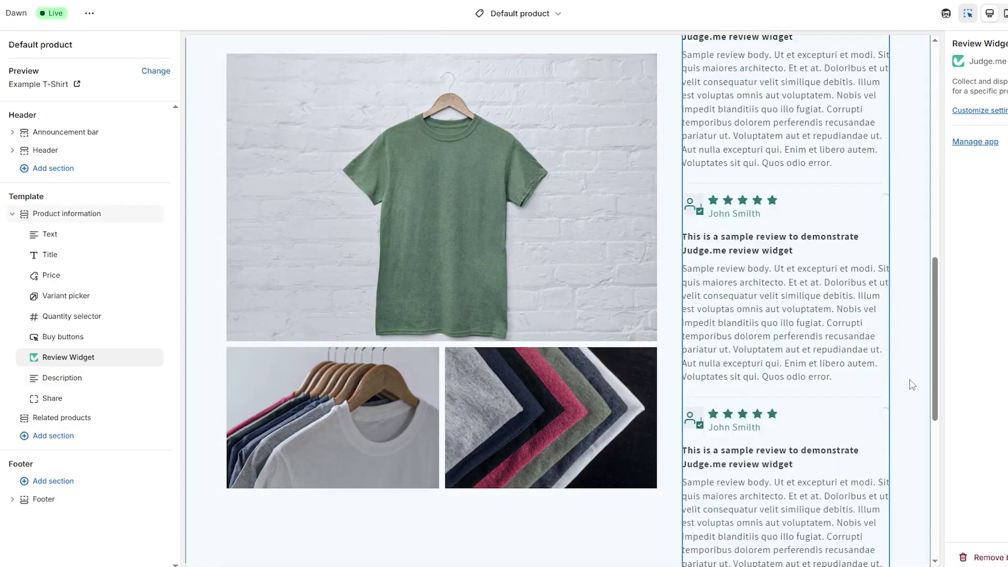
pyautogui.scroll(10, 912, 385)
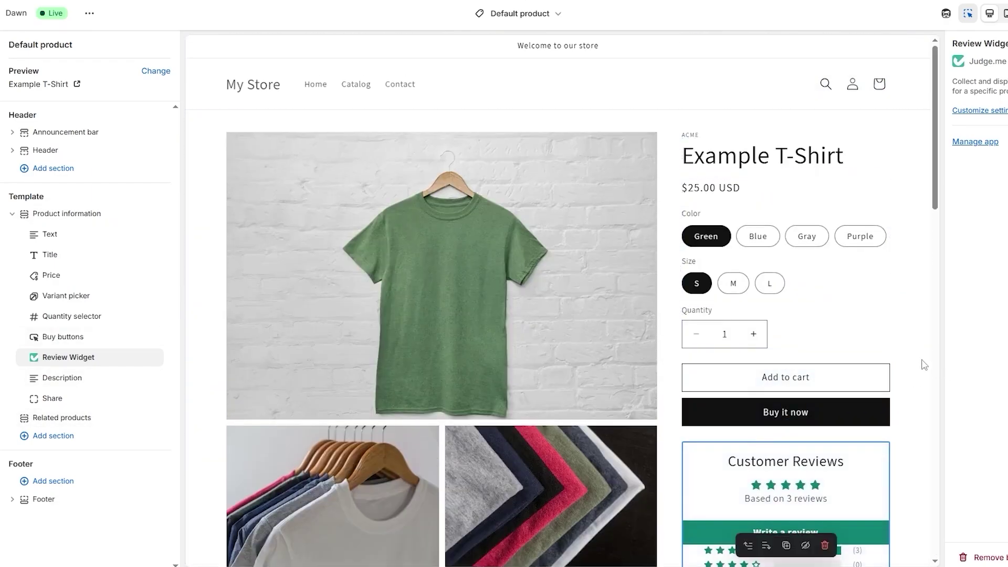
pyautogui.scroll(-4, 920, 425)
pyautogui.scroll(6, 571, 343)
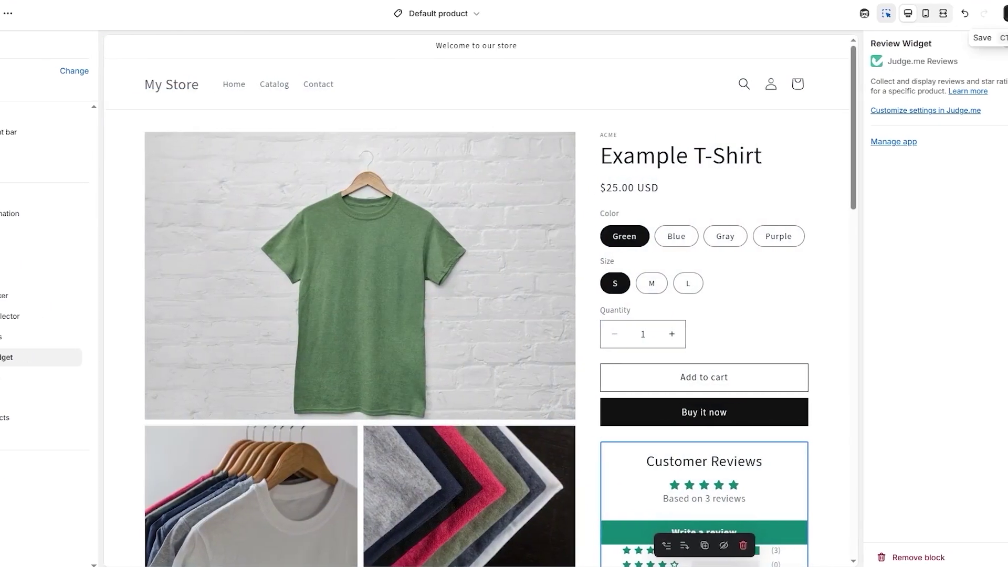
pyautogui.click(1007, 13)
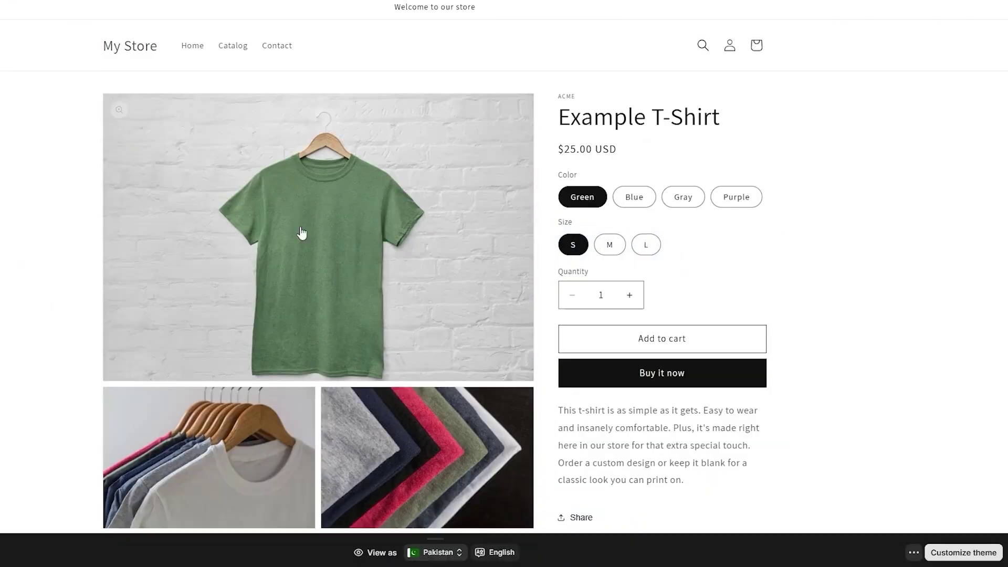
# - Start a review on the Example T-Shirt and give it the title 'Amazing'
pyautogui.scroll(-3, 818, 295)
pyautogui.scroll(3, 793, 310)
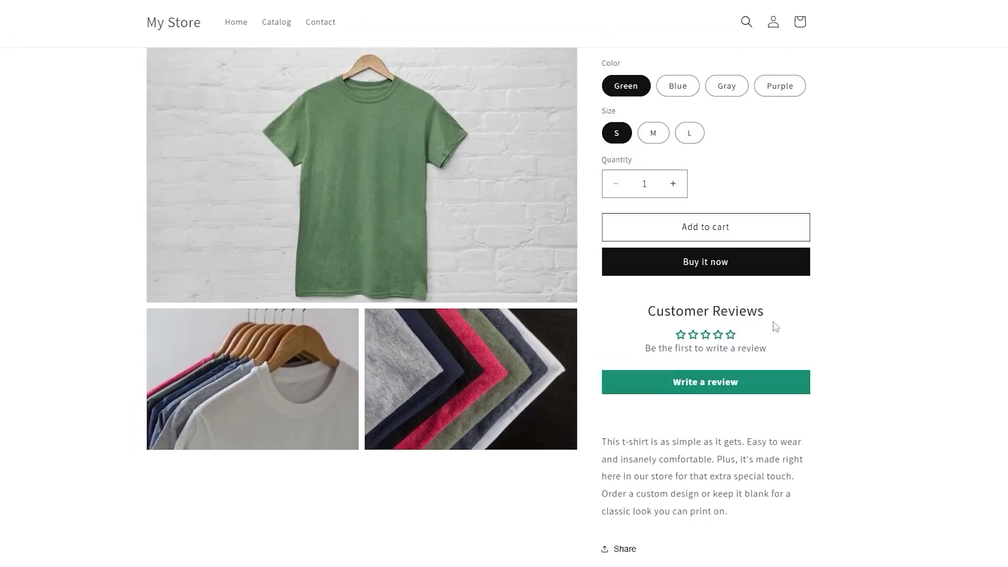
pyautogui.scroll(-3, 766, 289)
pyautogui.scroll(4, 745, 284)
pyautogui.click(705, 410)
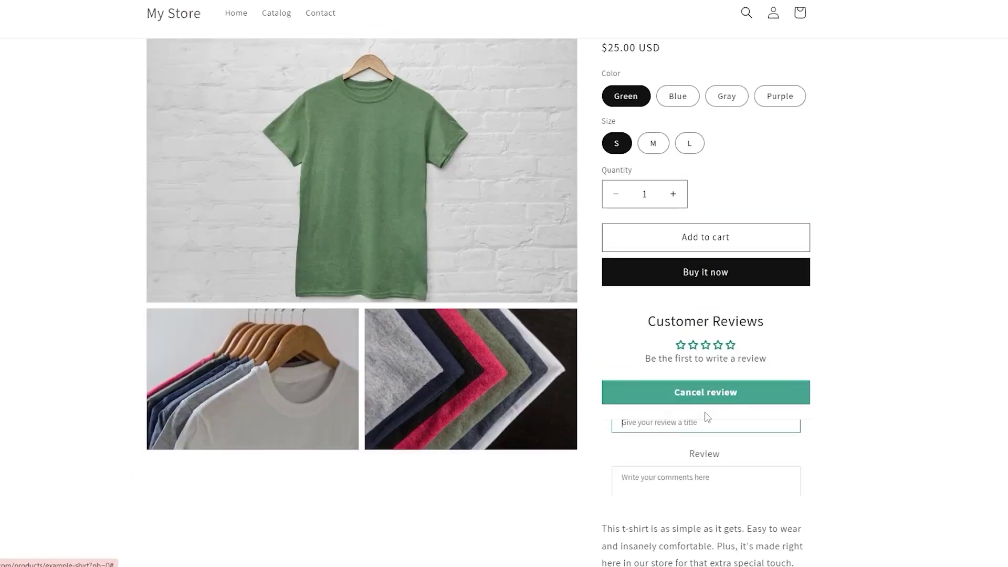
pyautogui.scroll(-5, 698, 431)
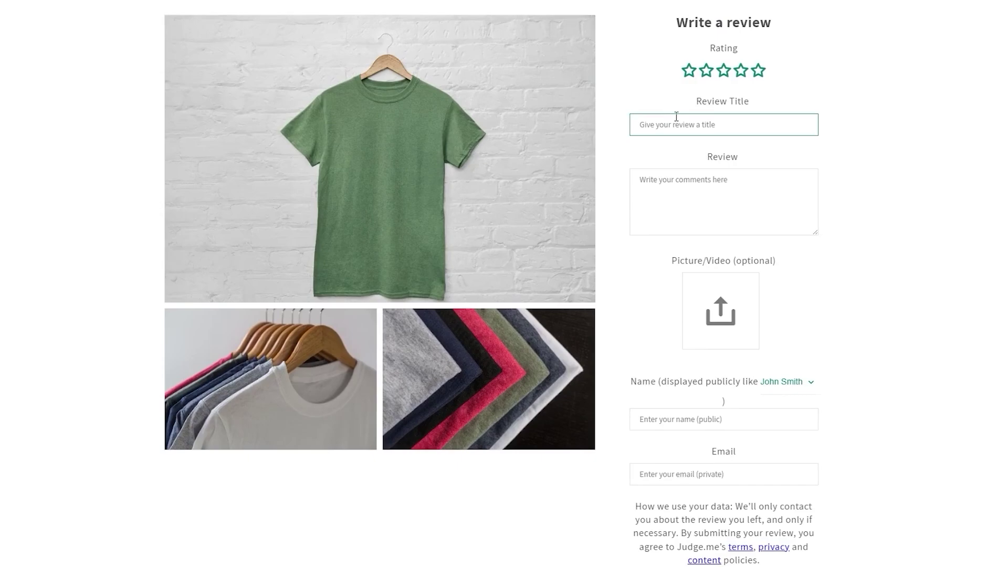
pyautogui.write('It w')
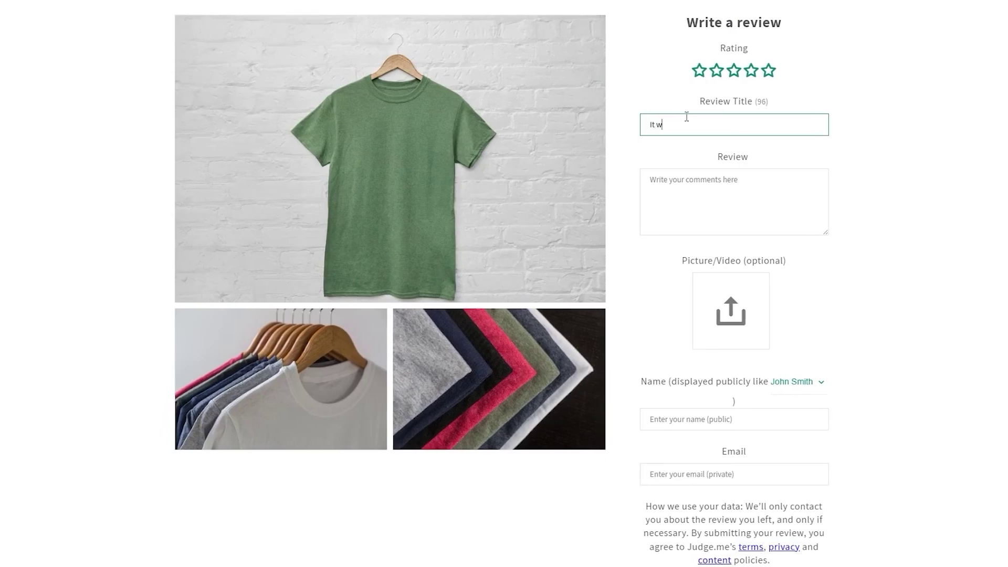
pyautogui.write('as amazing')
pyautogui.click(682, 174)
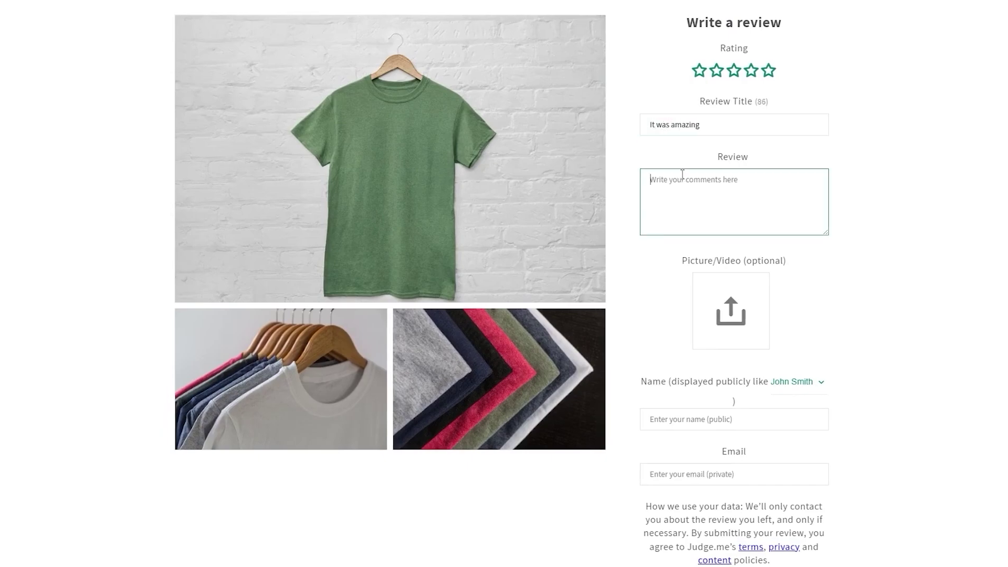
pyautogui.click(674, 124)
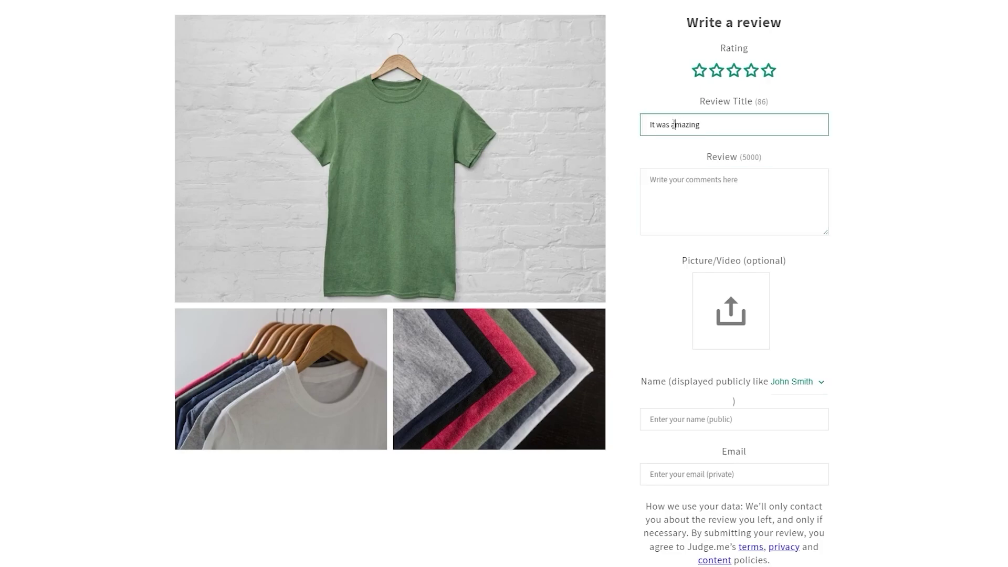
pyautogui.write('A')
# - Write the review body 'it was soft, comfy, cheap' and attempt to submit it
pyautogui.click(687, 196)
pyautogui.write('it was soft, comfy, cheap')
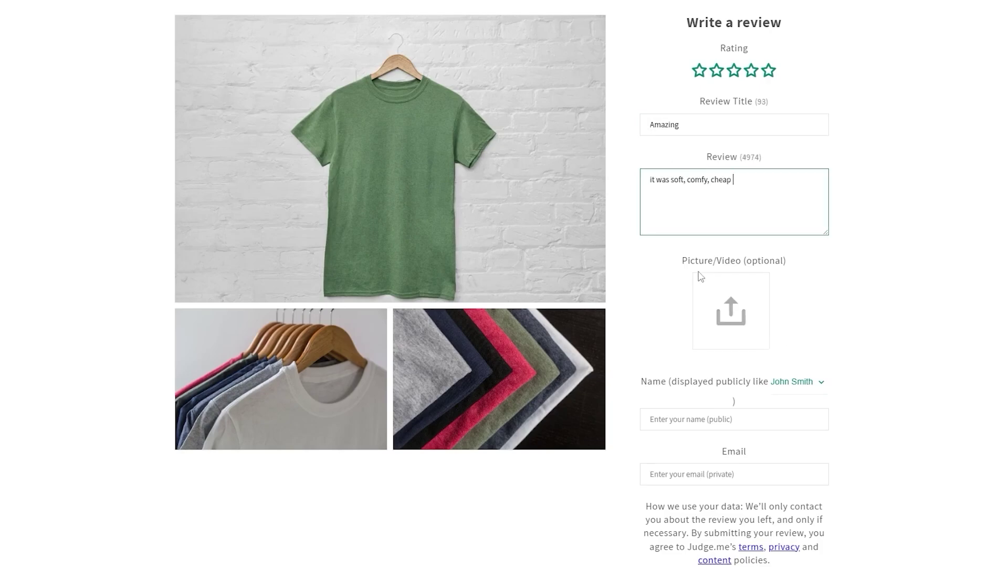
pyautogui.moveTo(682, 261); pyautogui.dragTo(717, 261)
pyautogui.scroll(-5, 808, 315)
pyautogui.moveTo(717, 139)
pyautogui.mouseDown()
pyautogui.moveTo(641, 140)
pyautogui.moveTo(731, 148)
pyautogui.mouseUp()
pyautogui.click(648, 140)
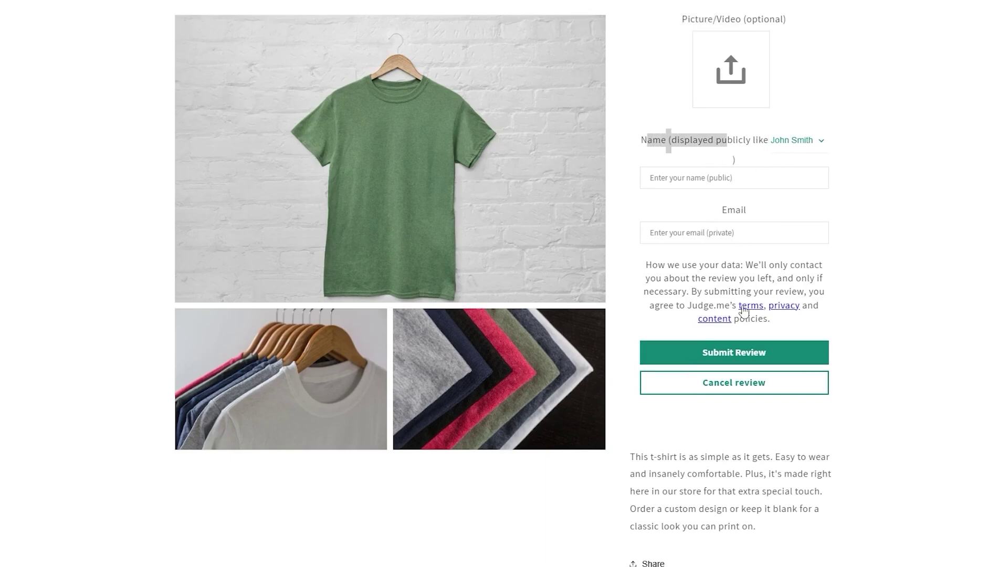
# - Fill in the reviewer's name and e-mail, rate five stars, and submit the review
pyautogui.click(742, 358)
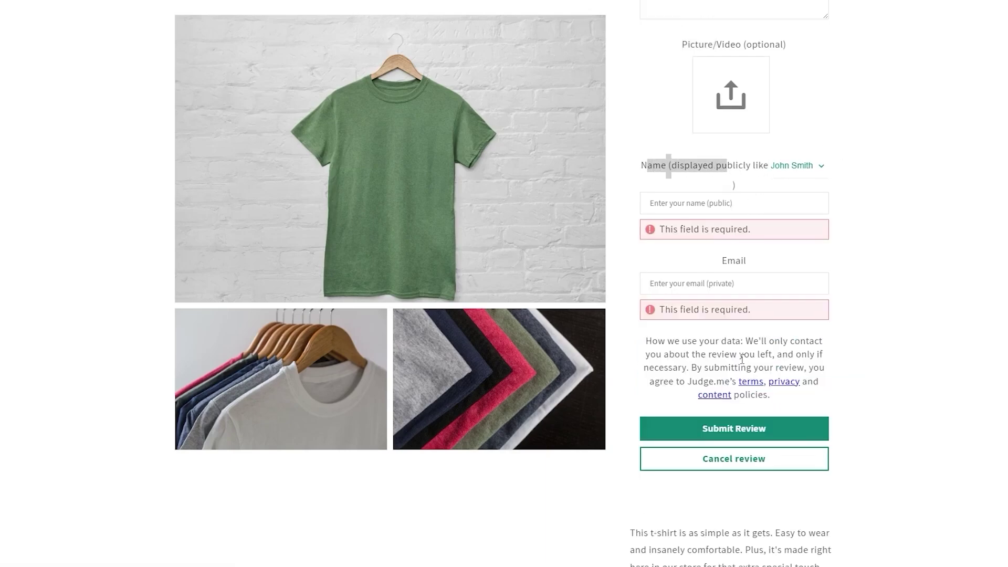
pyautogui.moveTo(659, 231); pyautogui.dragTo(689, 223)
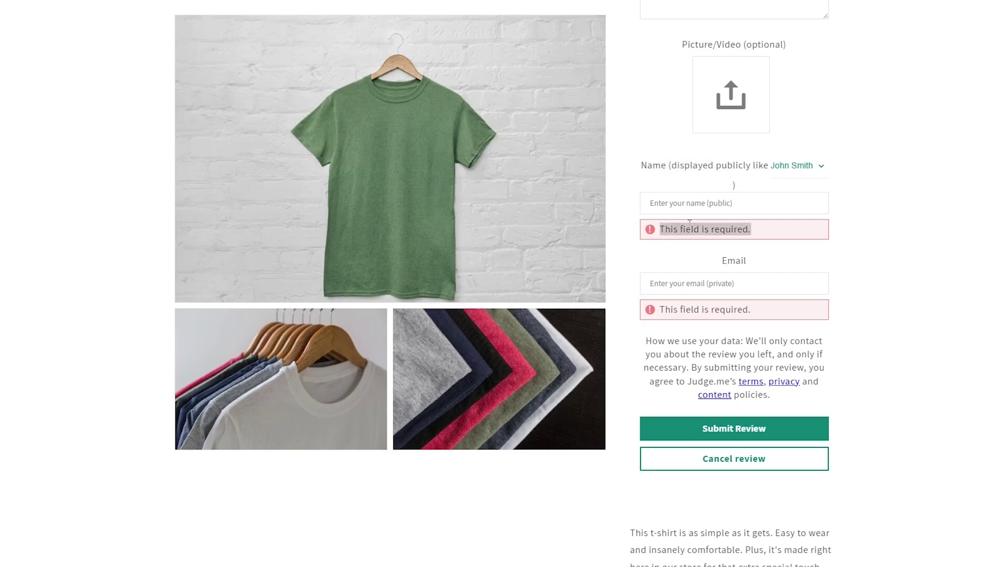
pyautogui.click(661, 199)
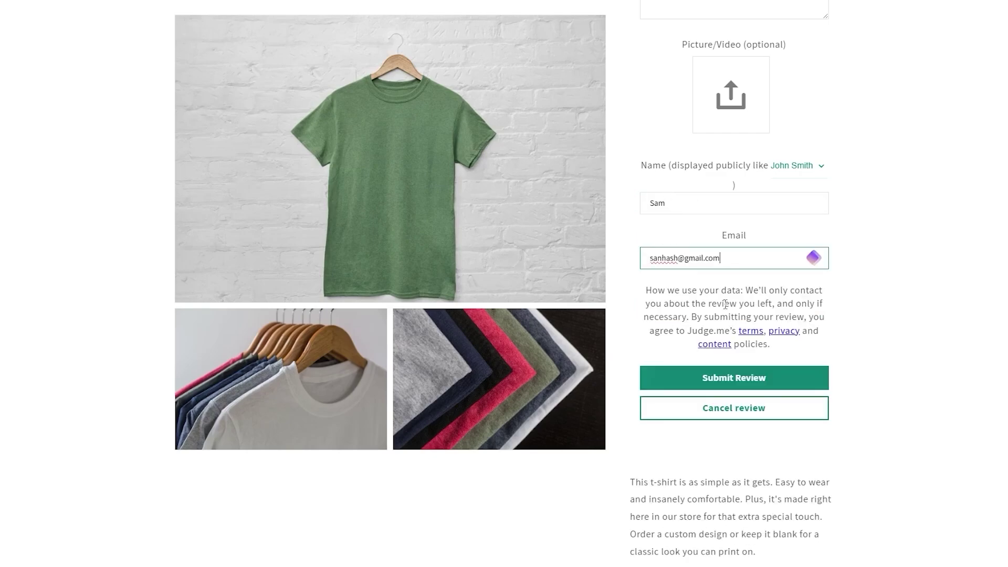
pyautogui.click(742, 387)
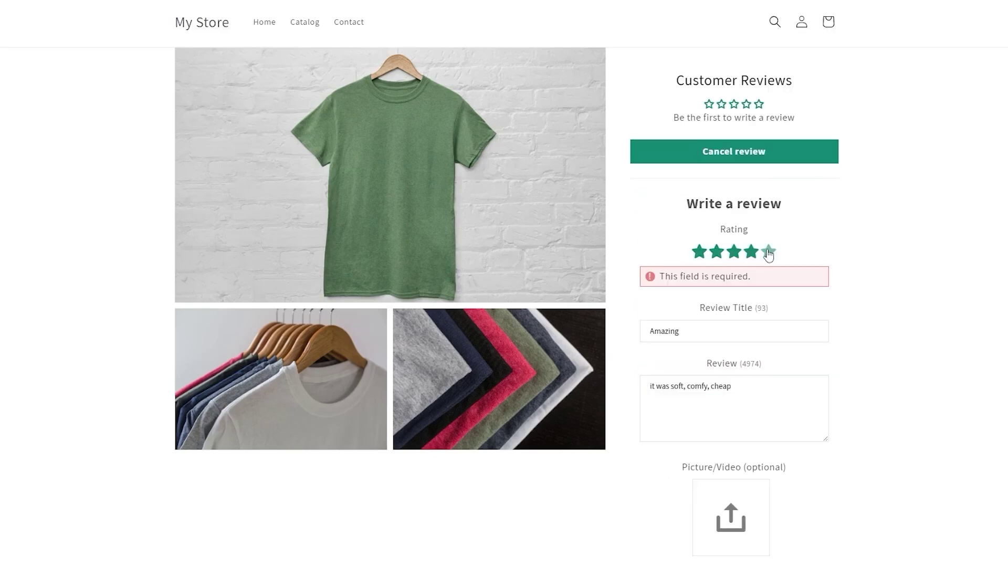
pyautogui.click(769, 252)
pyautogui.scroll(-6, 769, 258)
pyautogui.click(713, 476)
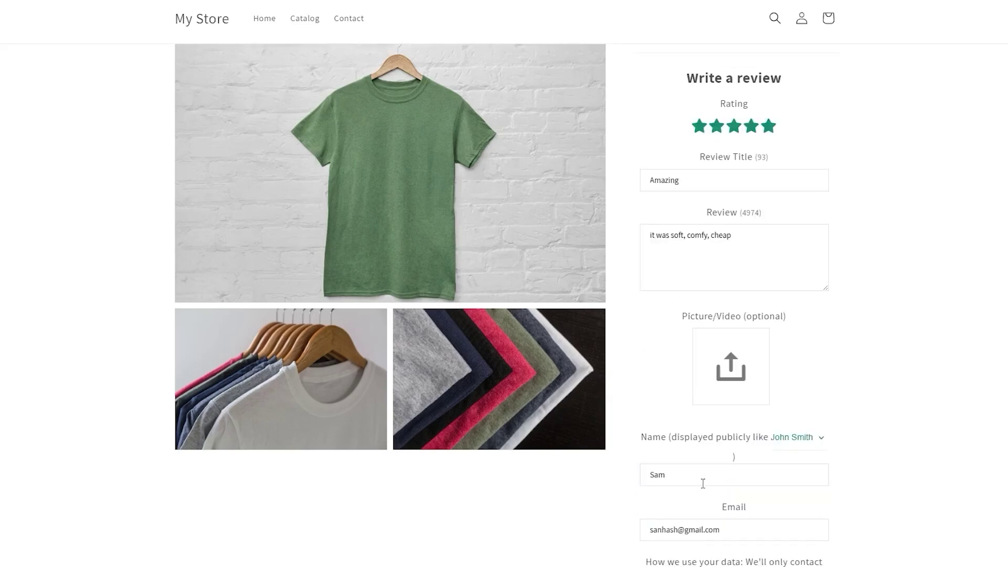
pyautogui.scroll(5, 806, 92)
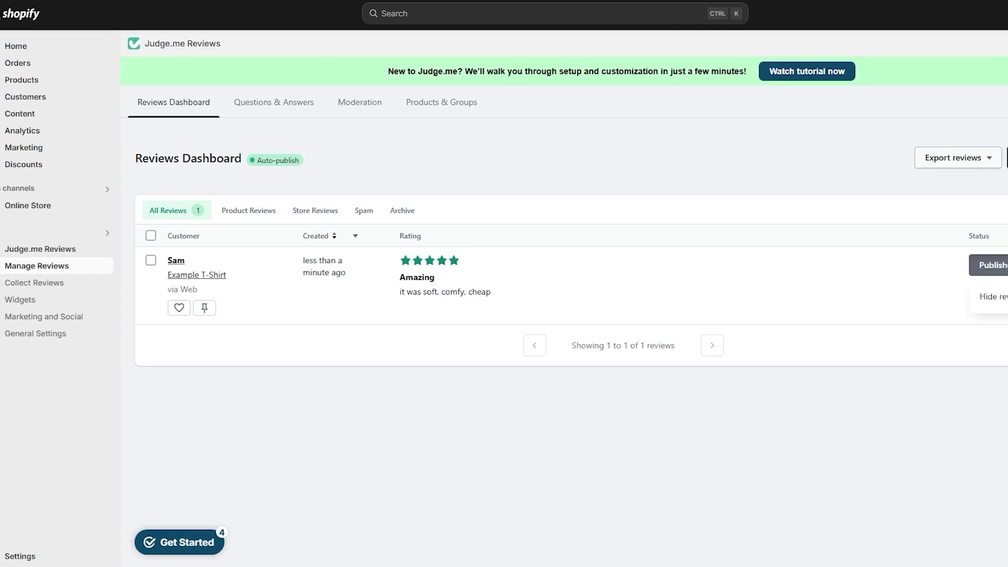
# - Inspect the published 'Amazing' review's reply and more-actions menus on the Reviews Dashboard
pyautogui.click(938, 268)
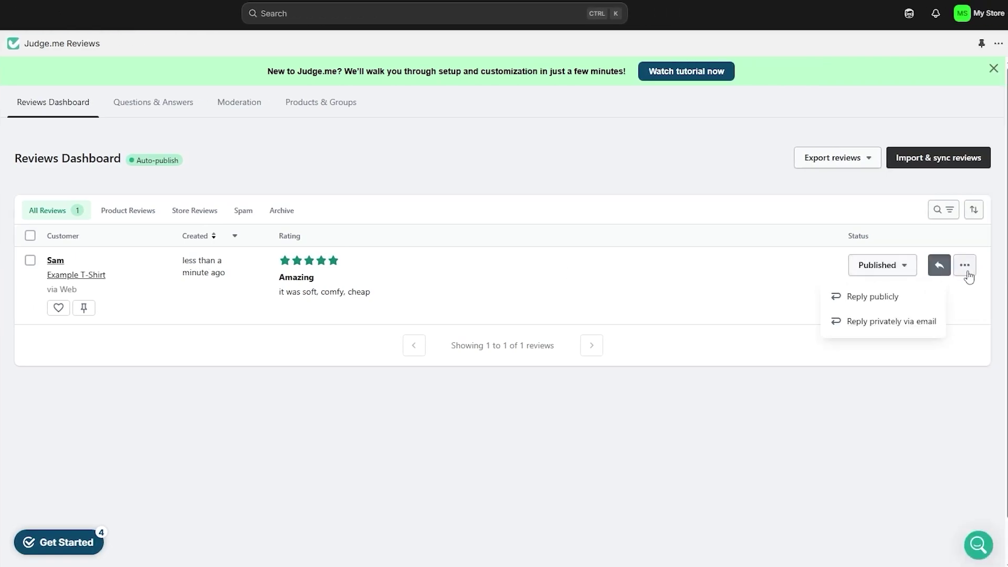
pyautogui.click(966, 273)
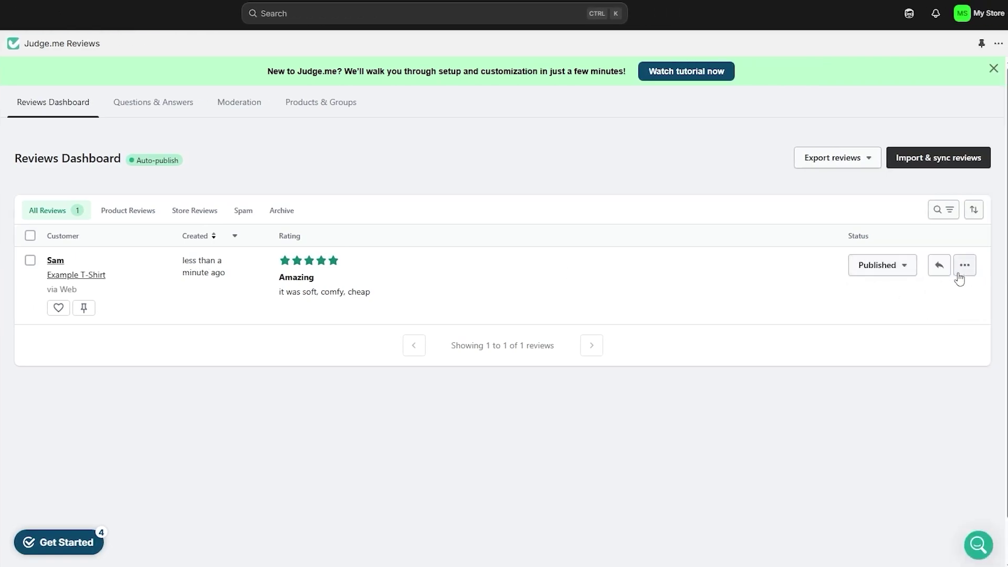
pyautogui.click(767, 284)
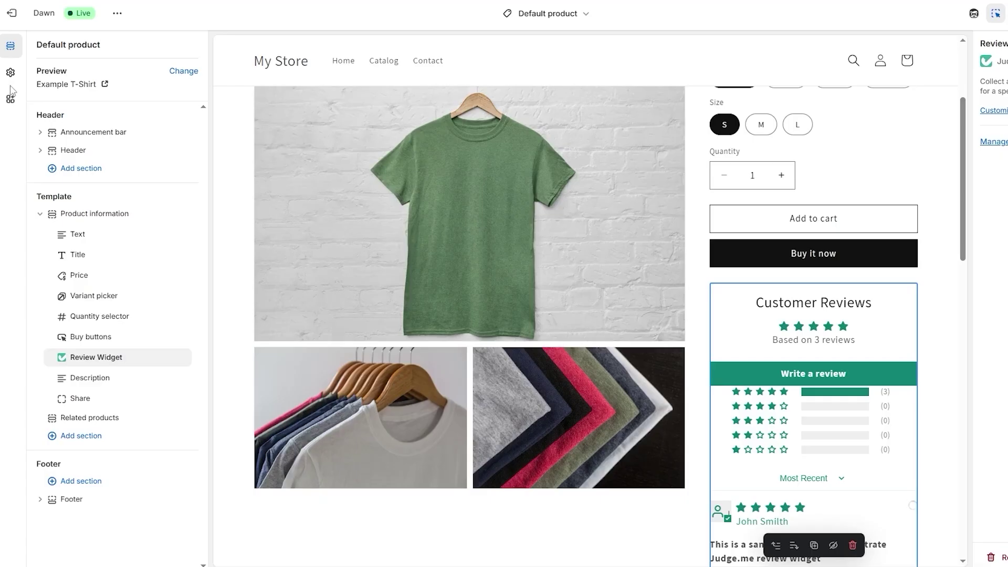
# - On the Home page template, delete the Review Widget and Star Ratings blocks, then select Reviews Carousel
pyautogui.click(546, 13)
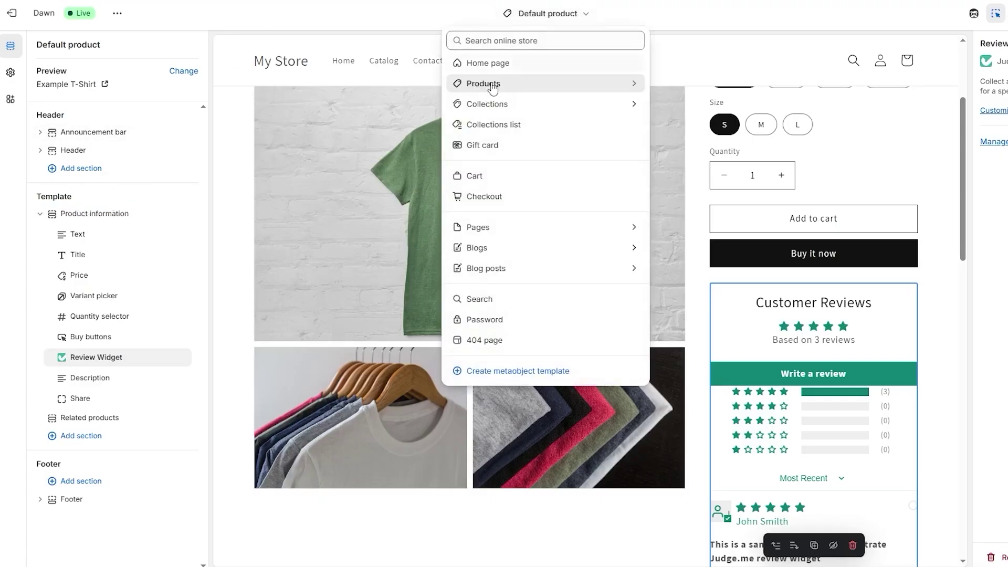
pyautogui.click(491, 63)
pyautogui.scroll(-5, 589, 309)
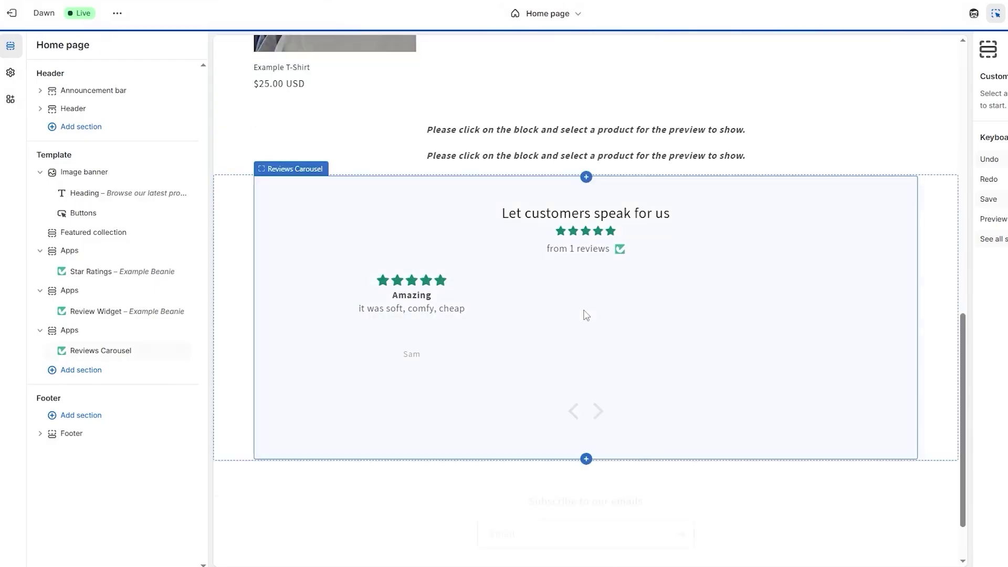
pyautogui.click(655, 158)
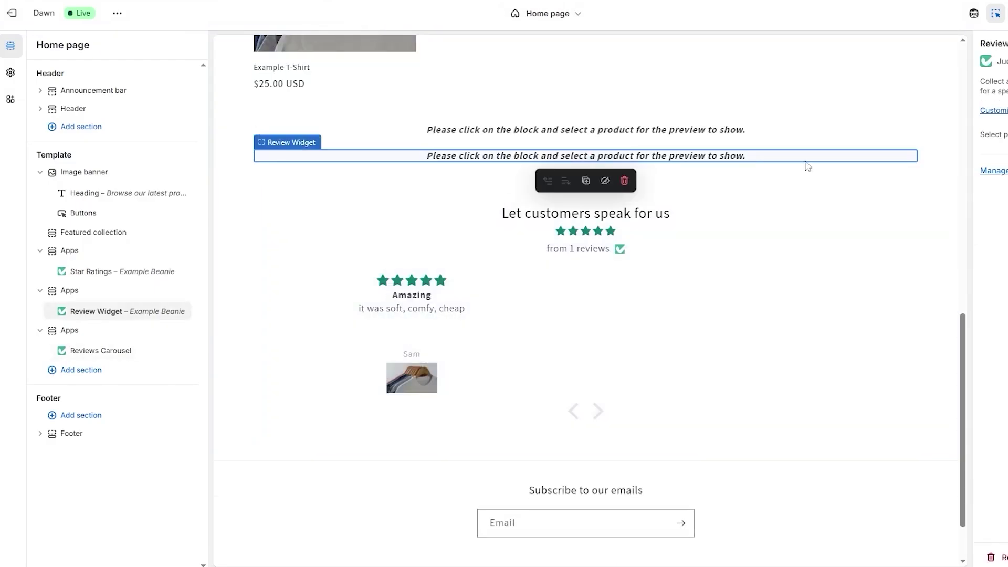
pyautogui.click(619, 180)
pyautogui.click(653, 132)
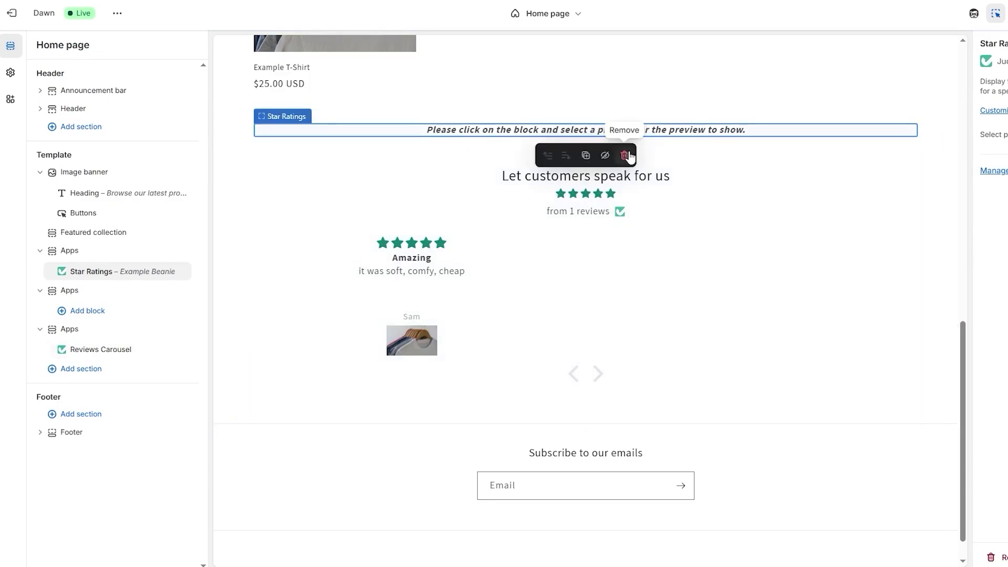
pyautogui.click(621, 152)
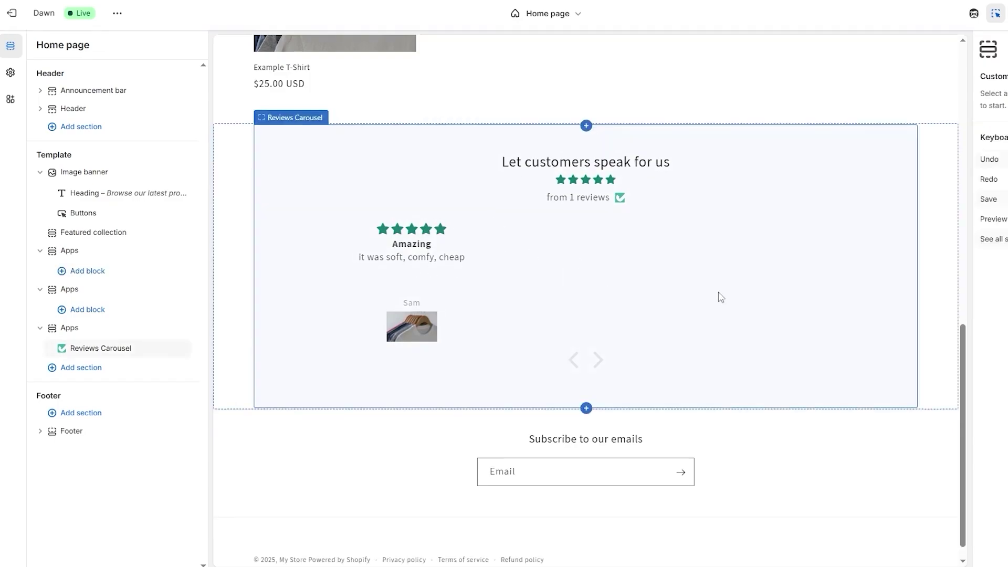
pyautogui.click(87, 349)
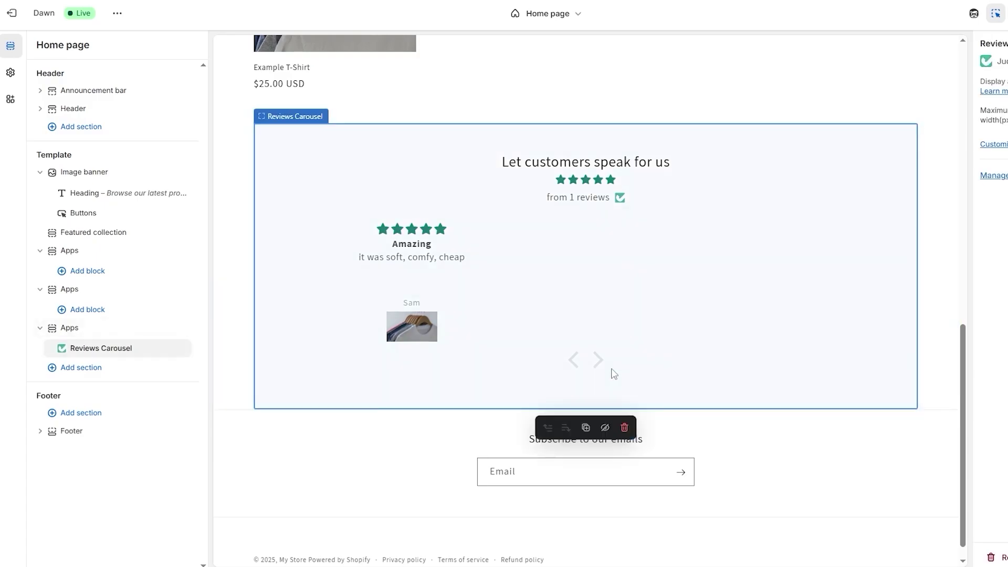
# - Change the Reviews Carousel's maximum width from 1080 to 720 px
pyautogui.doubleClick(916, 115)
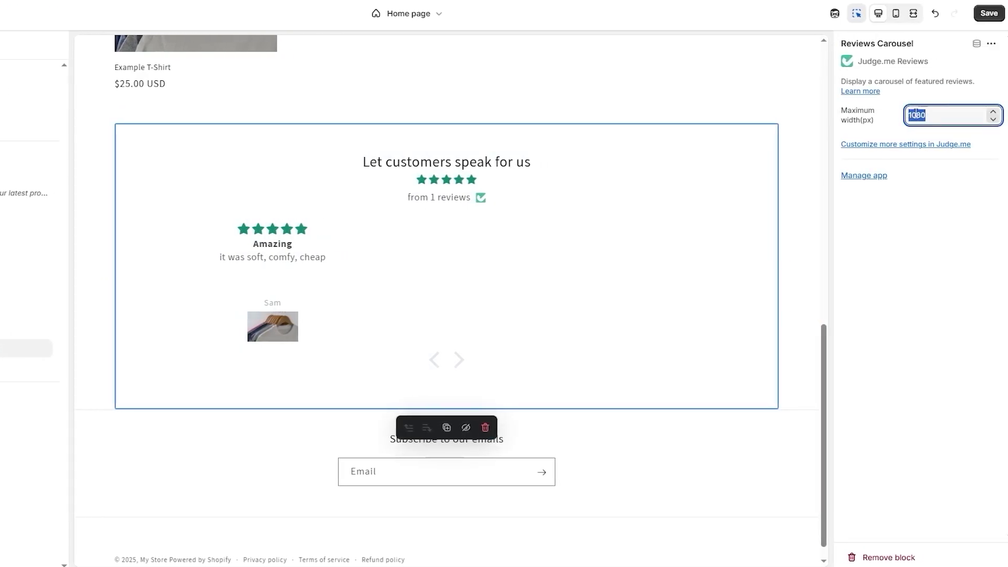
pyautogui.write('720')
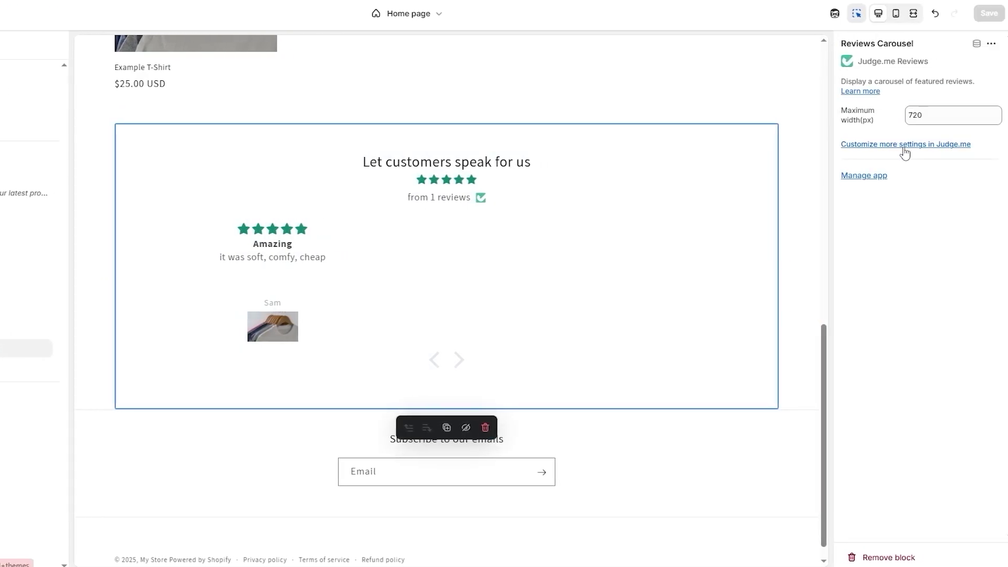
pyautogui.doubleClick(916, 114)
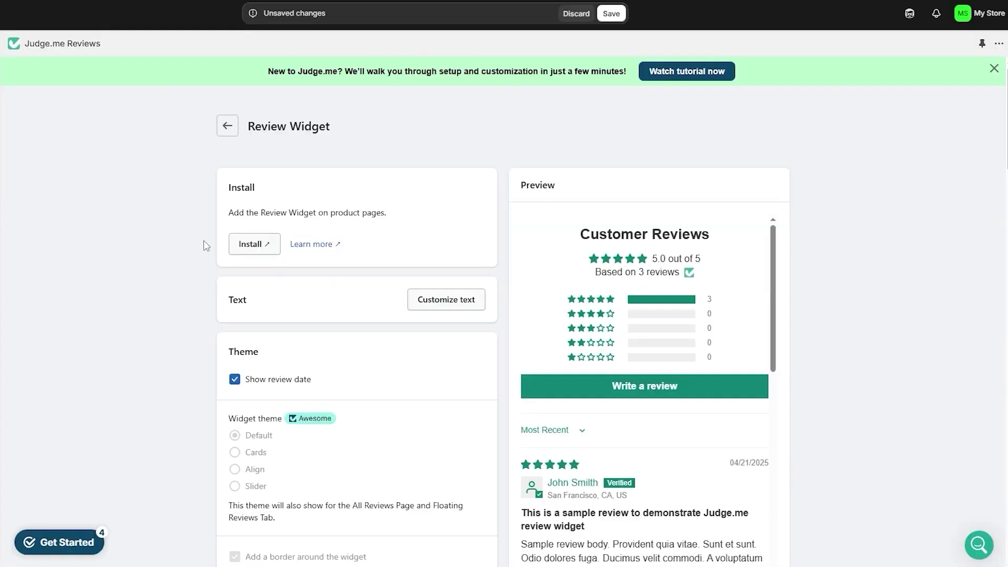
pyautogui.scroll(-1, 205, 246)
# - Go back to the Judge.me widgets list, discarding unsaved changes, and customize Reviews Carousel
pyautogui.scroll(1, 255, 216)
pyautogui.click(229, 132)
pyautogui.click(583, 316)
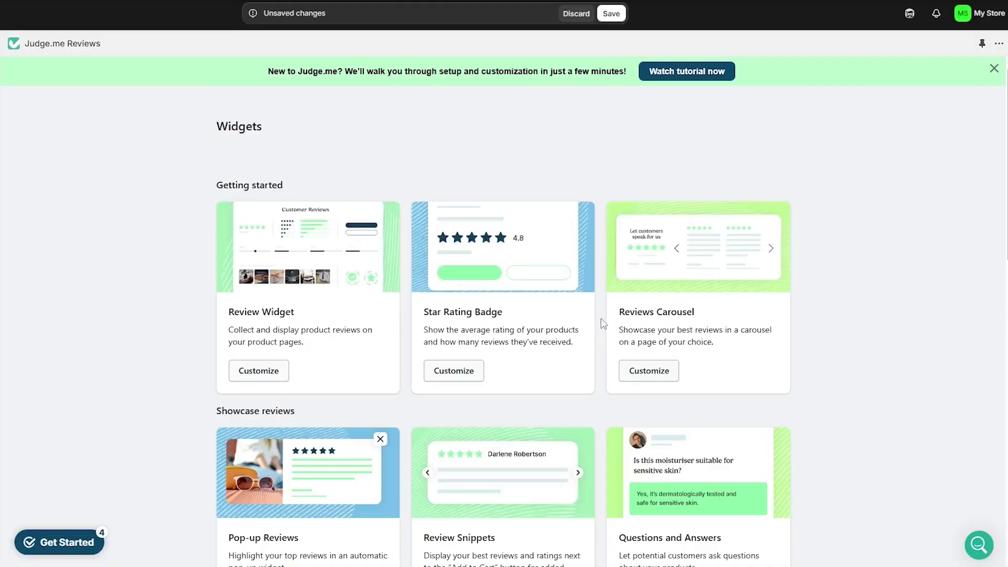
pyautogui.doubleClick(715, 317)
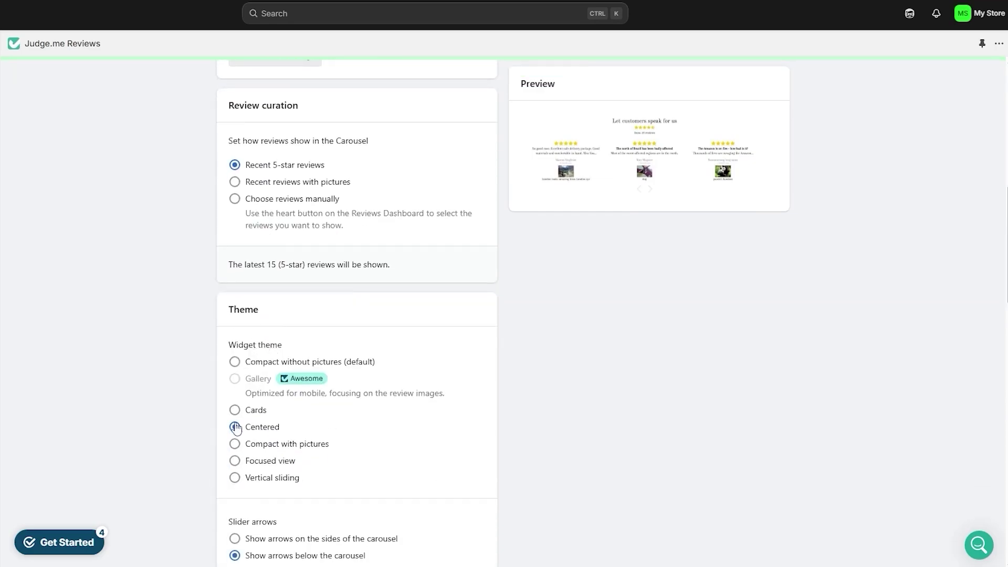
# - Compare the carousel widget themes, choose Cards, and save the settings
pyautogui.click(235, 410)
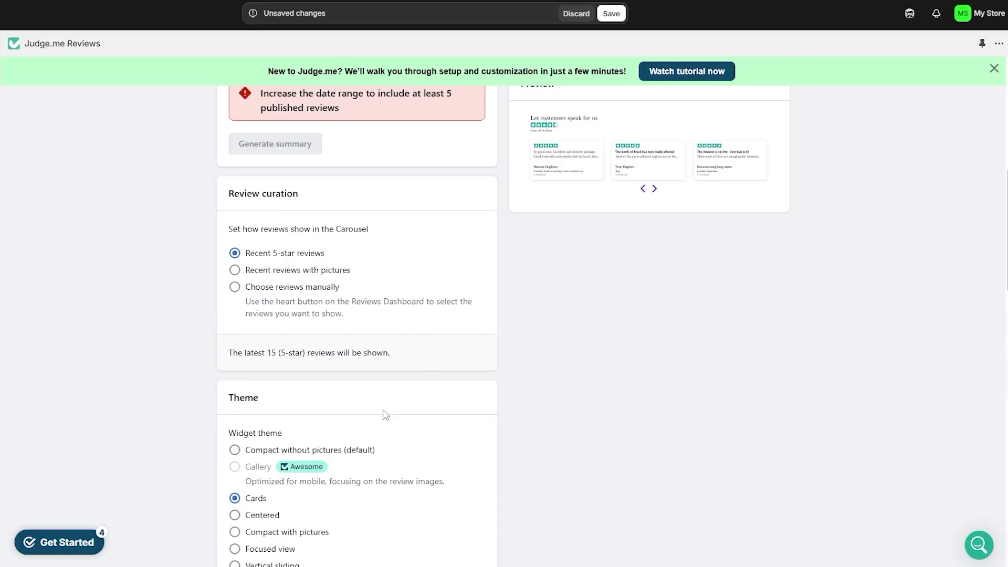
pyautogui.click(262, 427)
pyautogui.click(236, 444)
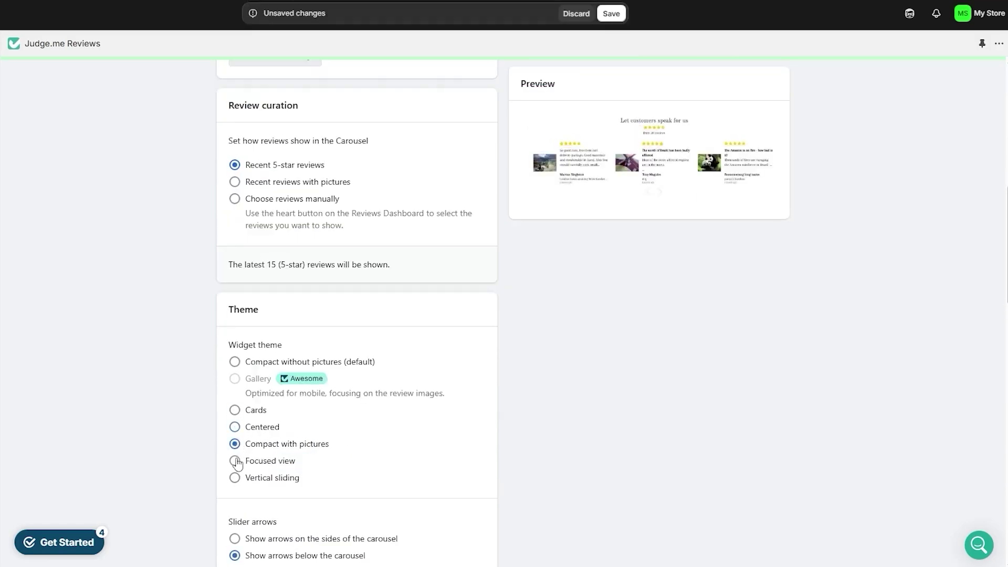
pyautogui.click(234, 462)
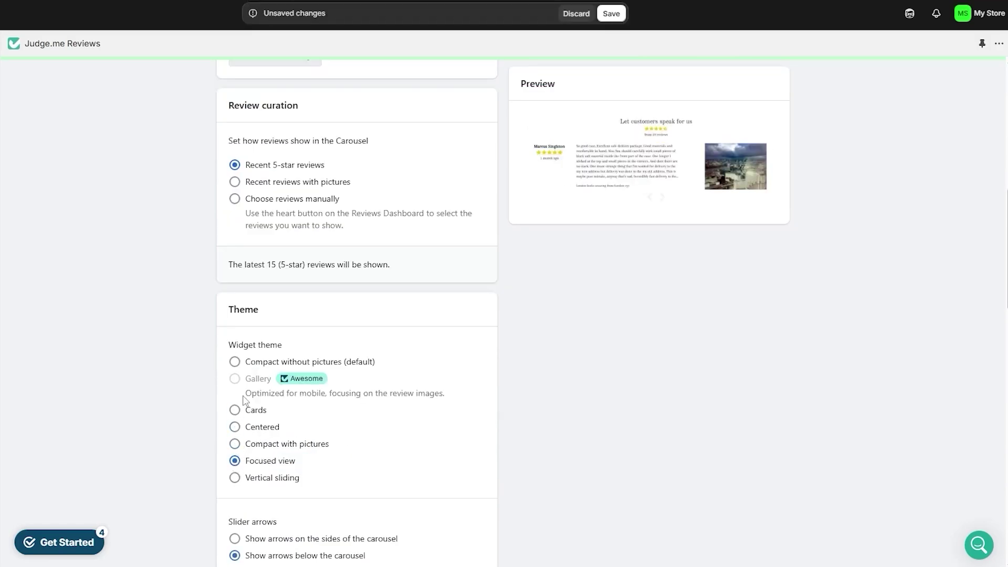
pyautogui.click(235, 410)
pyautogui.scroll(-7, 284, 409)
pyautogui.scroll(8, 326, 408)
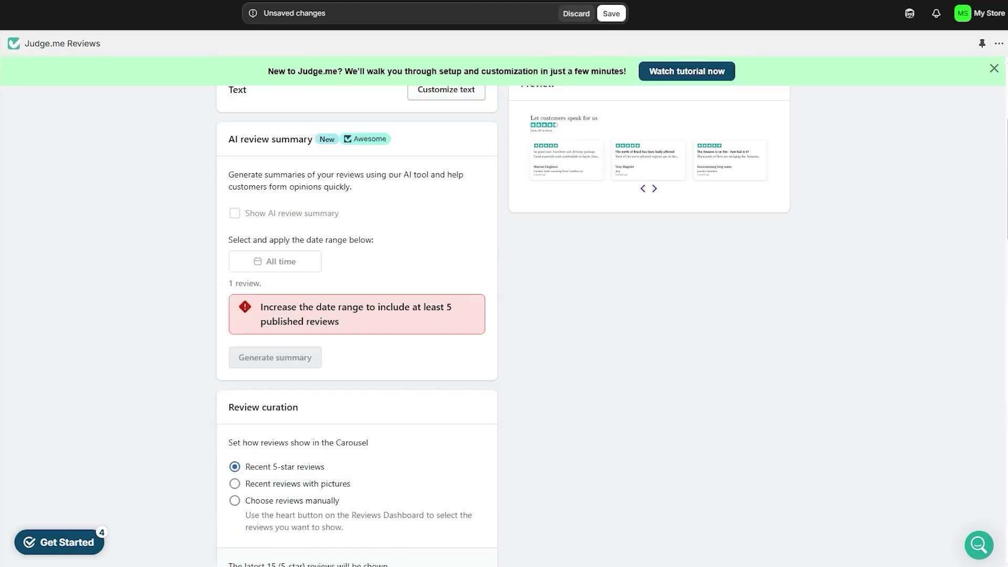
pyautogui.click(612, 14)
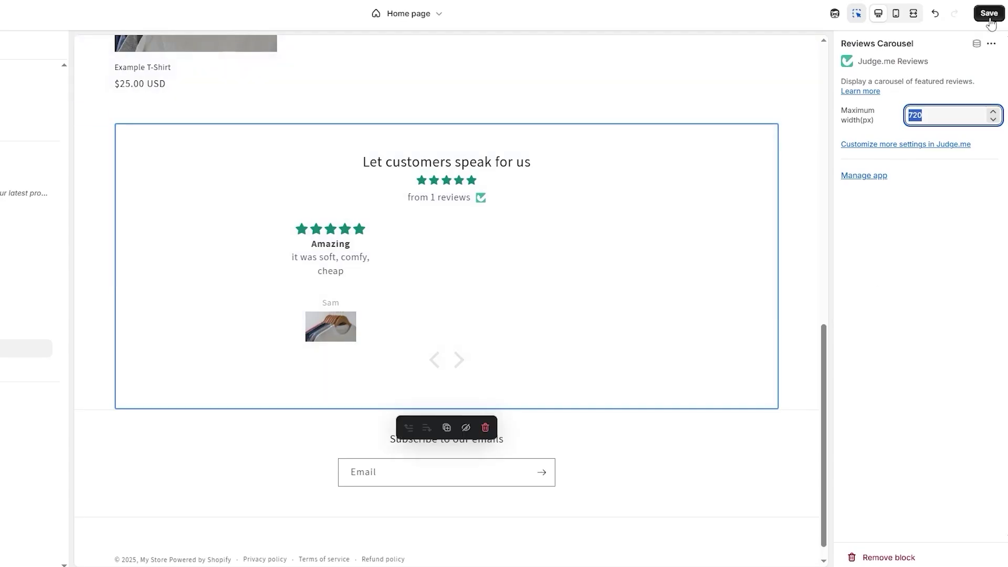
# - Save the home page changes, overriding the theme's recent customizations
pyautogui.click(989, 16)
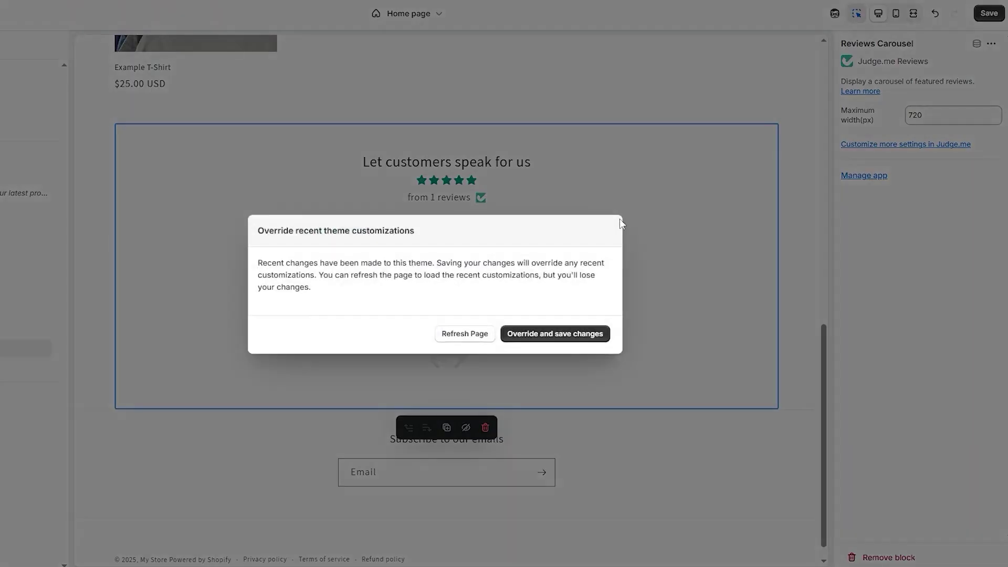
pyautogui.click(543, 336)
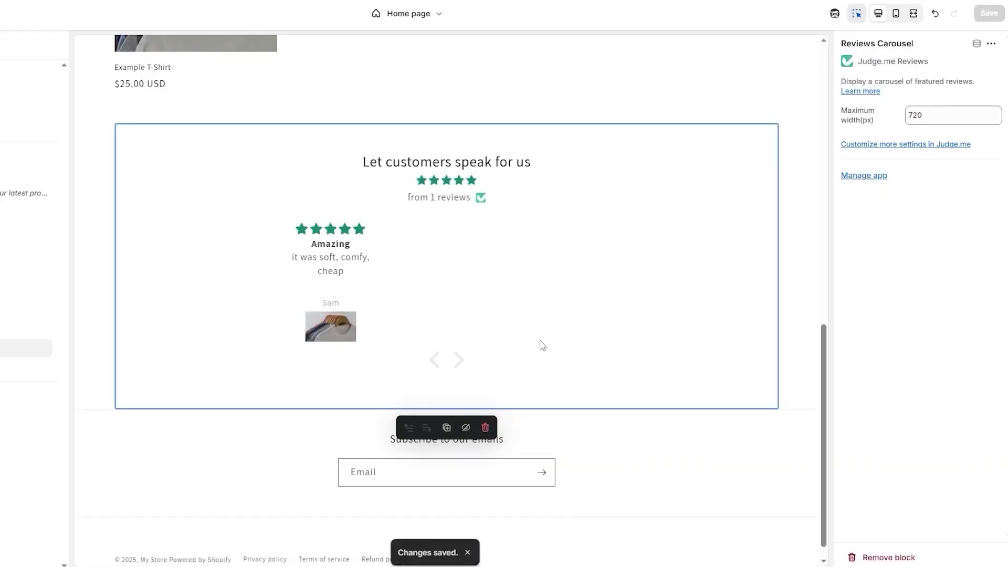